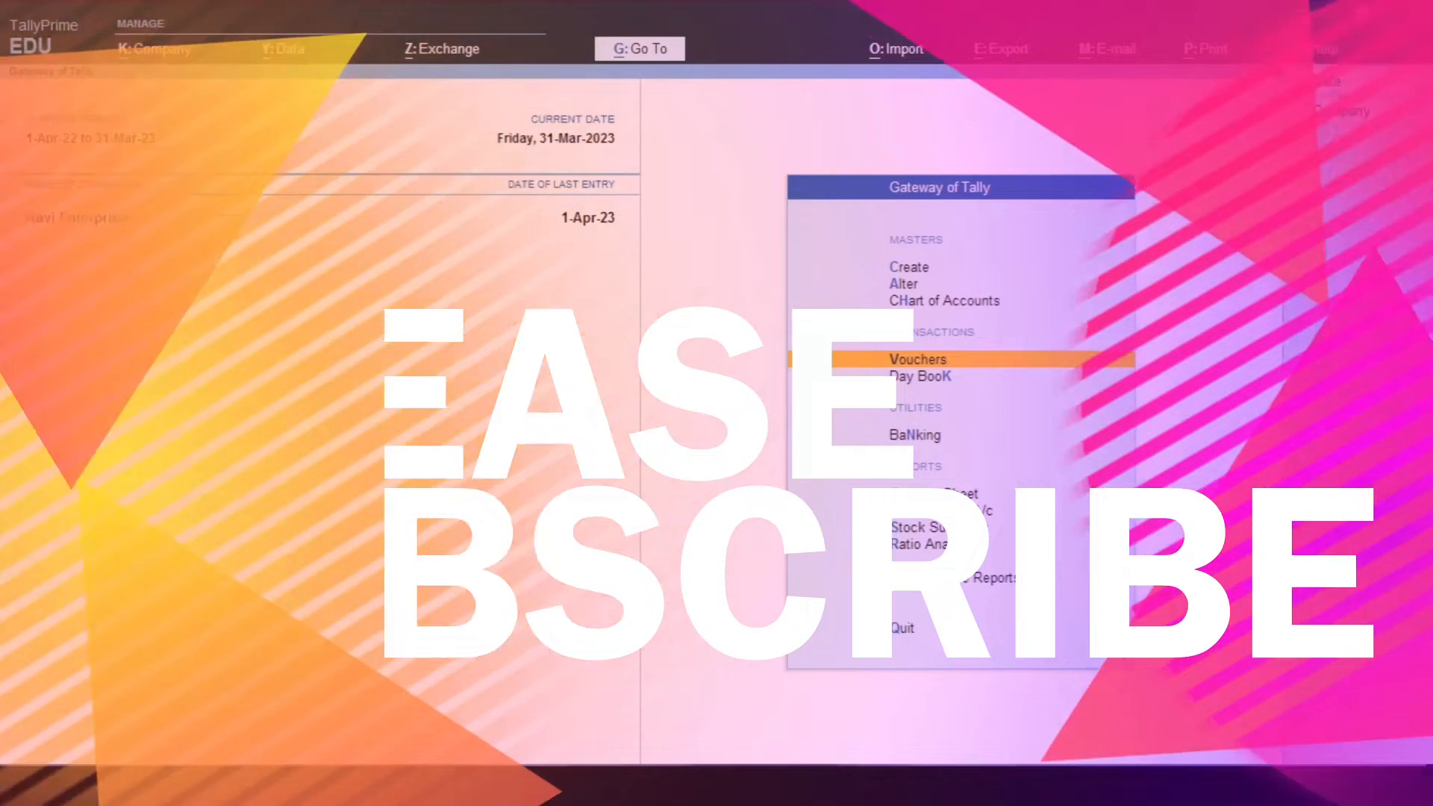
# - Start a sales voucher dated 1-9-2022 and set its voucher number to 124
pyautogui.press('Return')
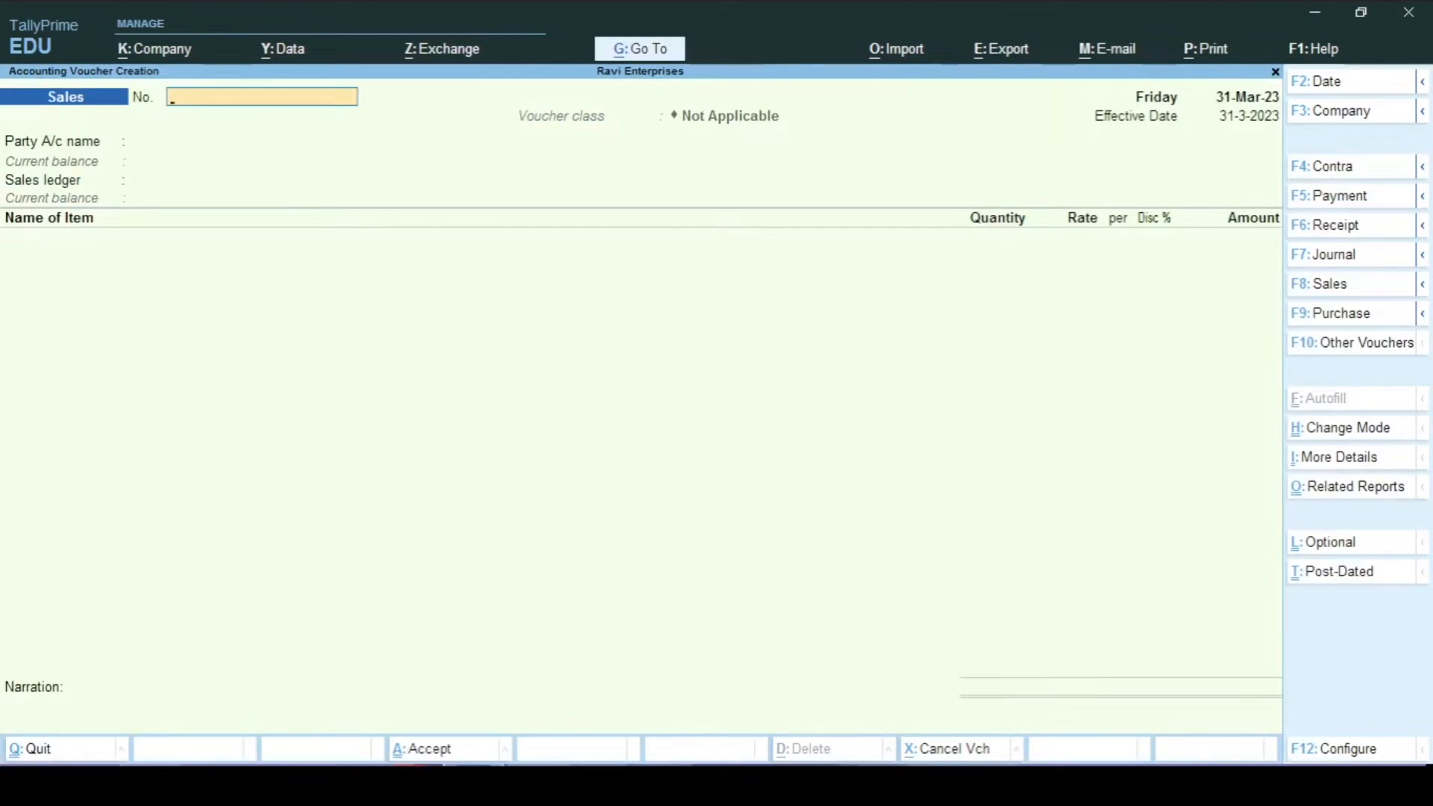
pyautogui.press('F2')
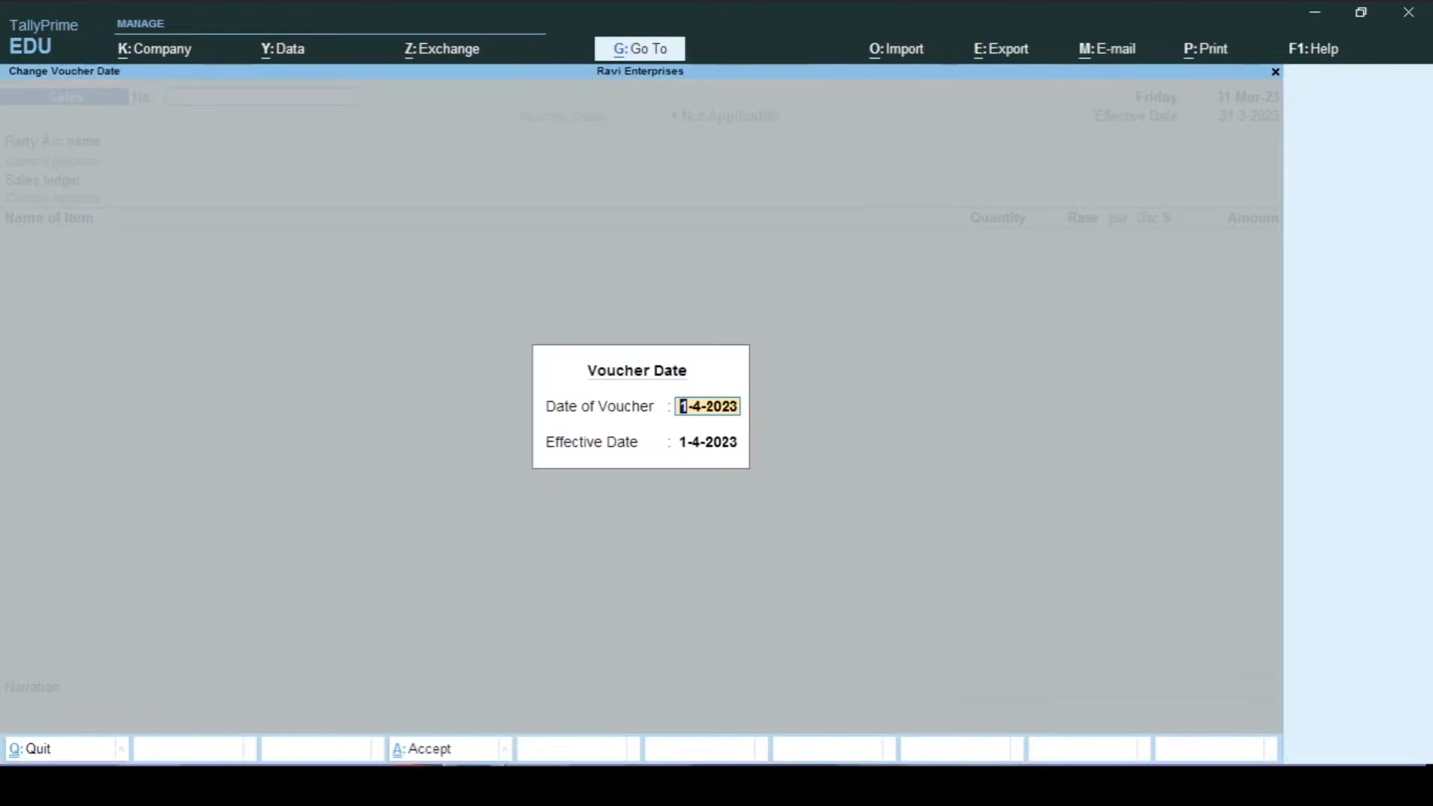
pyautogui.write('1/9')
pyautogui.press('Return')
pyautogui.press('Return')
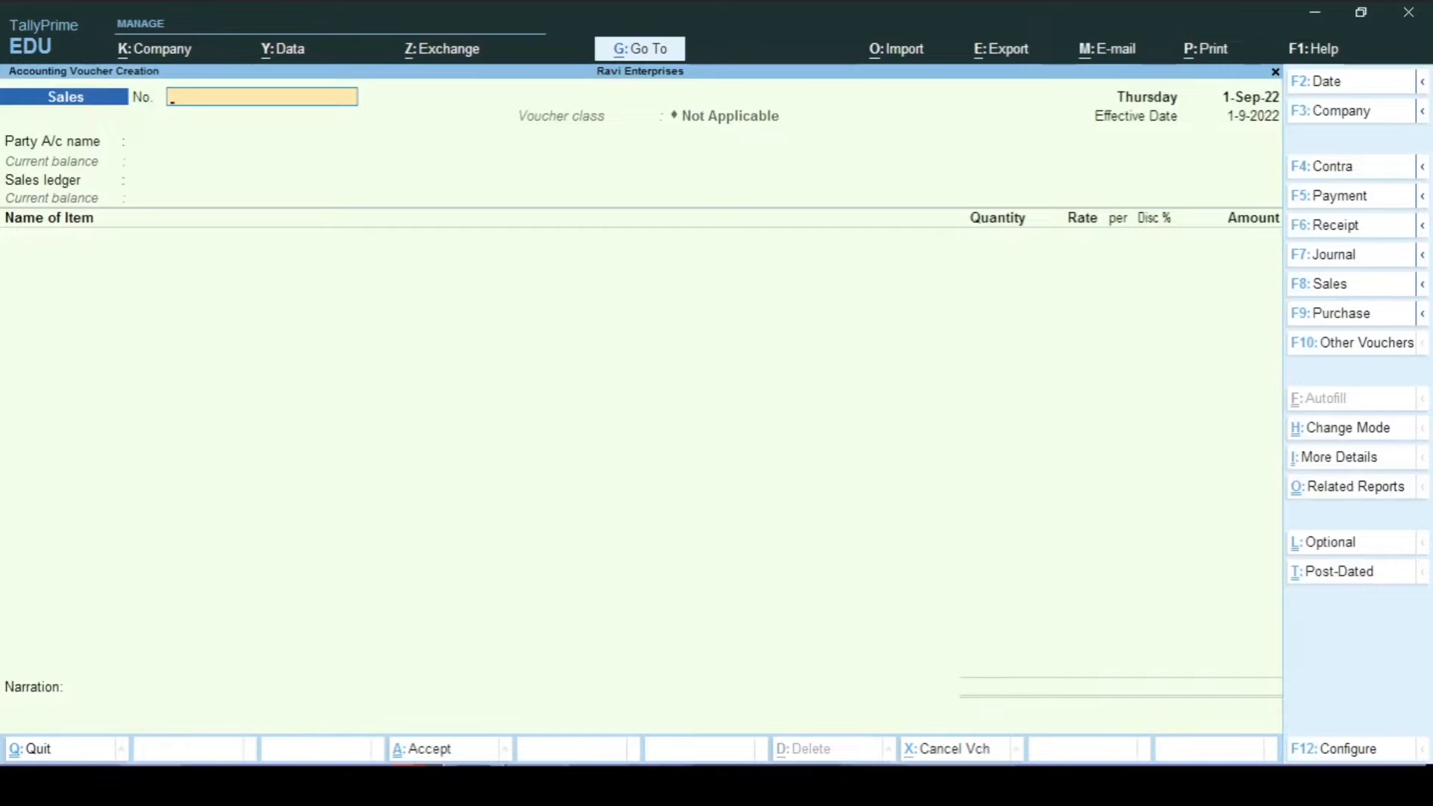
pyautogui.write('124')
pyautogui.press('Return')
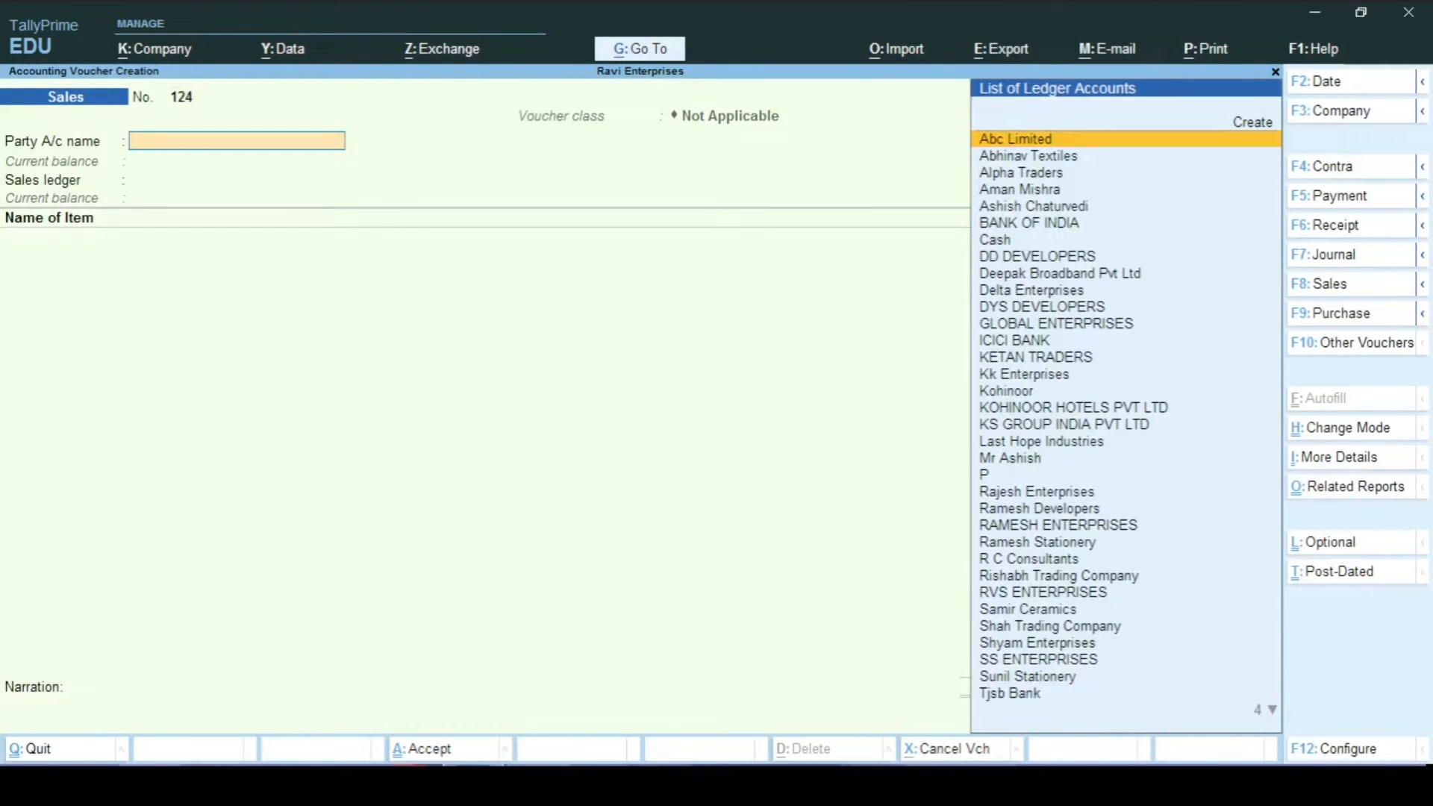
# - Select the customer's ledger listed just below Last Hope Industries as the party account, accepting the dispatch and party details as they are
pyautogui.press('Down')
pyautogui.press('Down')
pyautogui.press('Down')
pyautogui.press('Down')
pyautogui.press('Down')
pyautogui.press('Down')
pyautogui.press('Down')
pyautogui.press('Down')
pyautogui.press('Down')
pyautogui.press('Down')
pyautogui.press('Down')
pyautogui.press('Down')
pyautogui.press('Down')
pyautogui.press('Down')
pyautogui.press('Down')
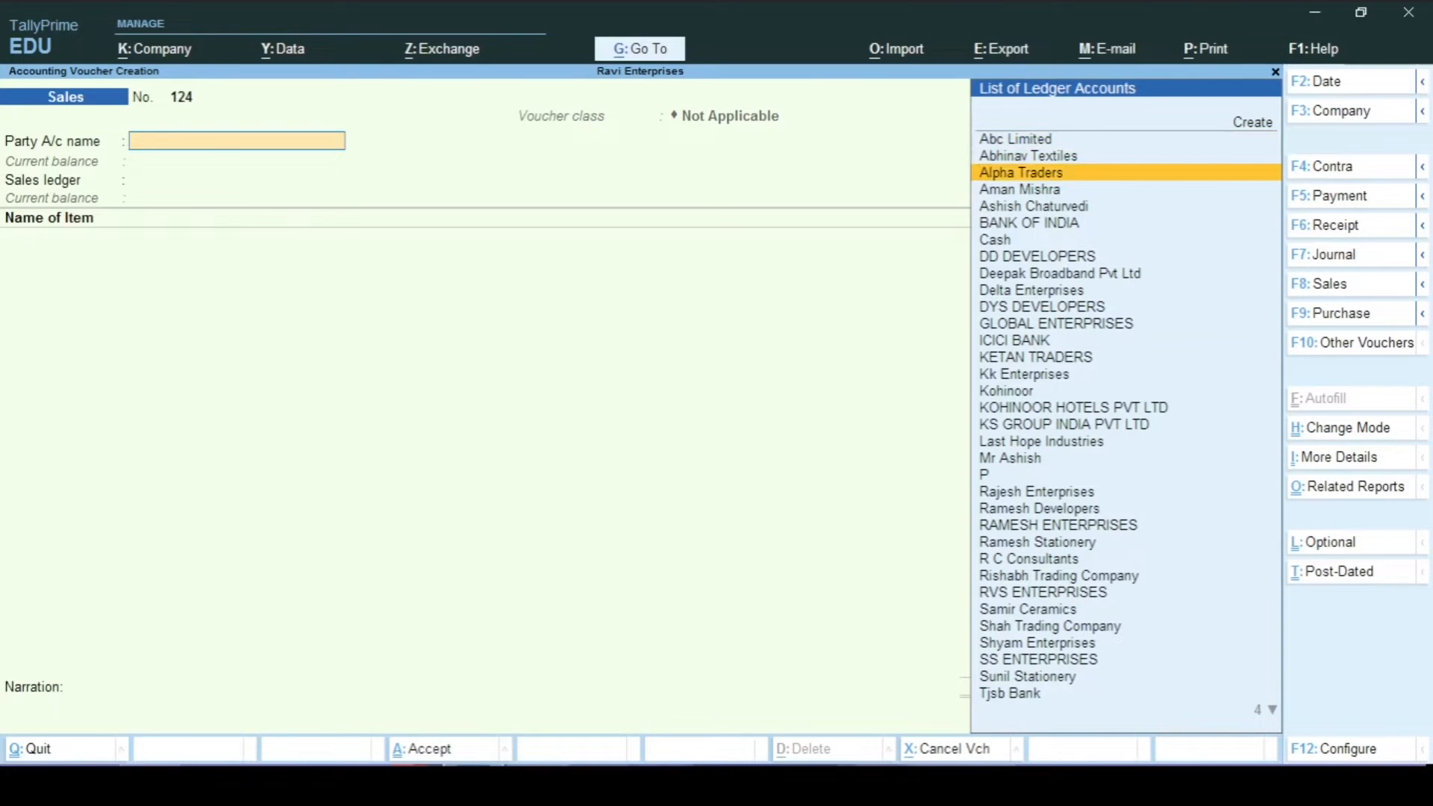
pyautogui.press('Down')
pyautogui.press('Down')
pyautogui.press('Down')
pyautogui.press('Down')
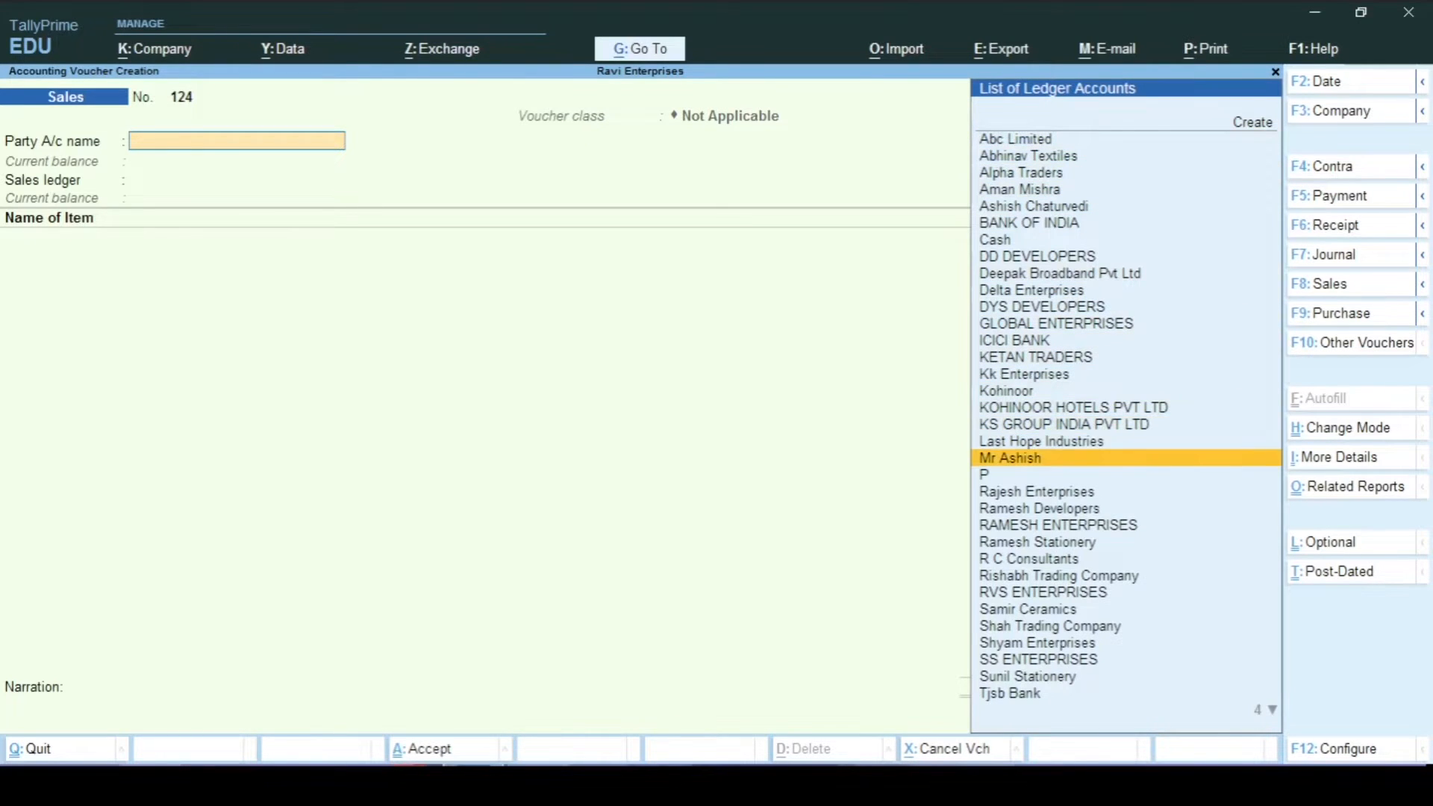
pyautogui.press('Return')
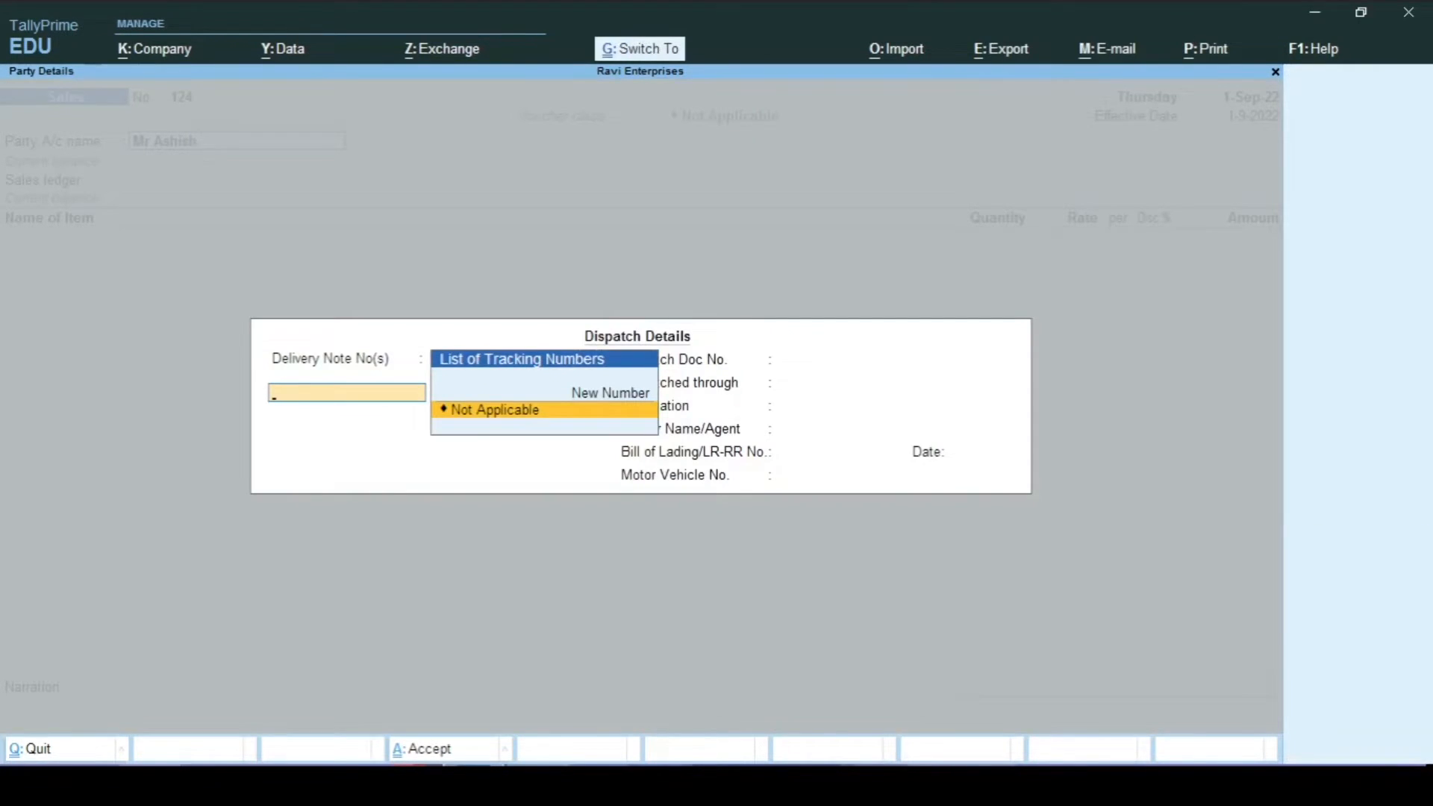
pyautogui.hotkey('ctrl', 'a')
pyautogui.hotkey('ctrl', 'a')
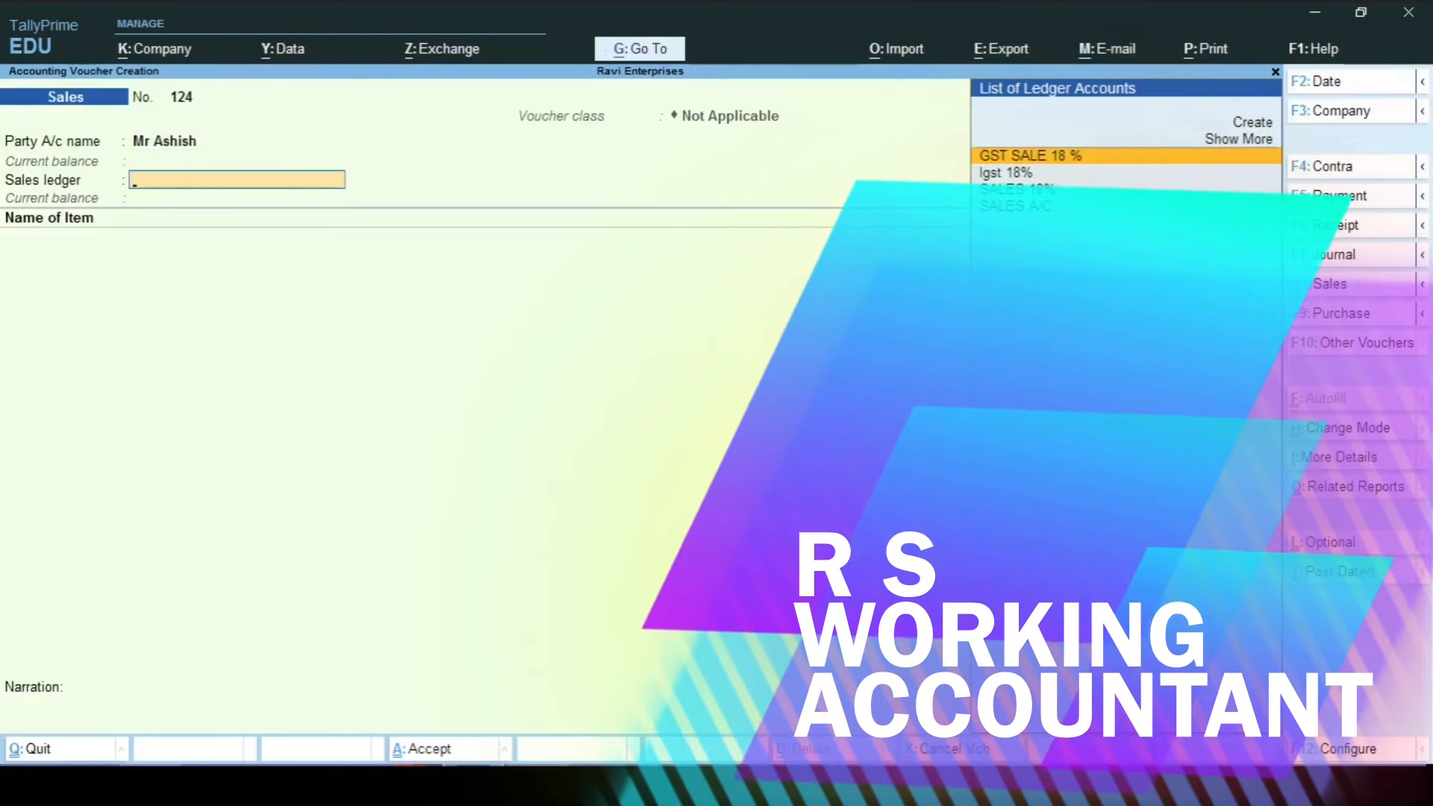
# - Choose SALES A/C as the voucher's sales ledger
pyautogui.press('Down')
pyautogui.press('Down')
pyautogui.press('Down')
pyautogui.press('Return')
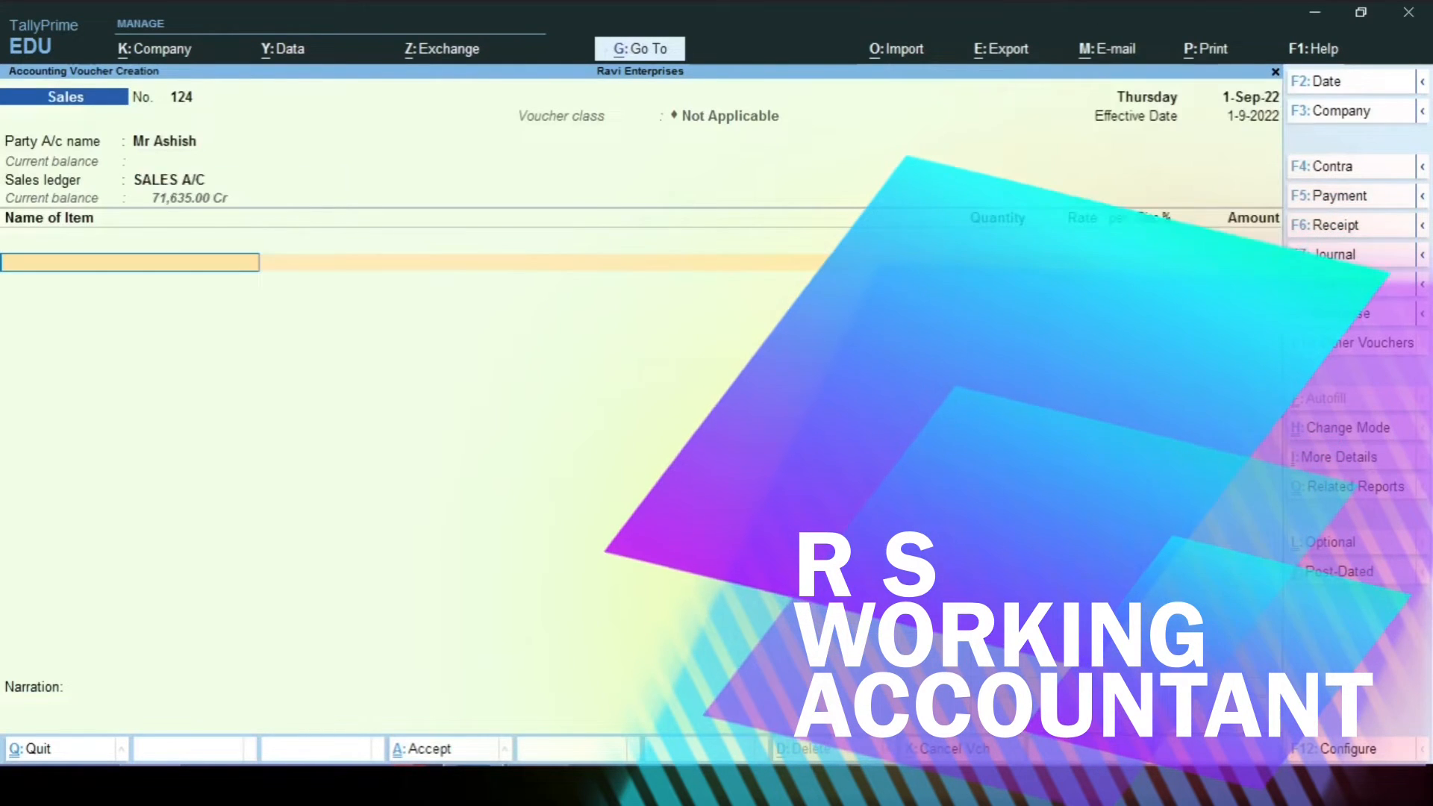
# - Examine the master details of the SALES A/C ledger and return to the voucher without changing them
pyautogui.press('BackSpace')
pyautogui.hotkey('ctrl', 'Return')
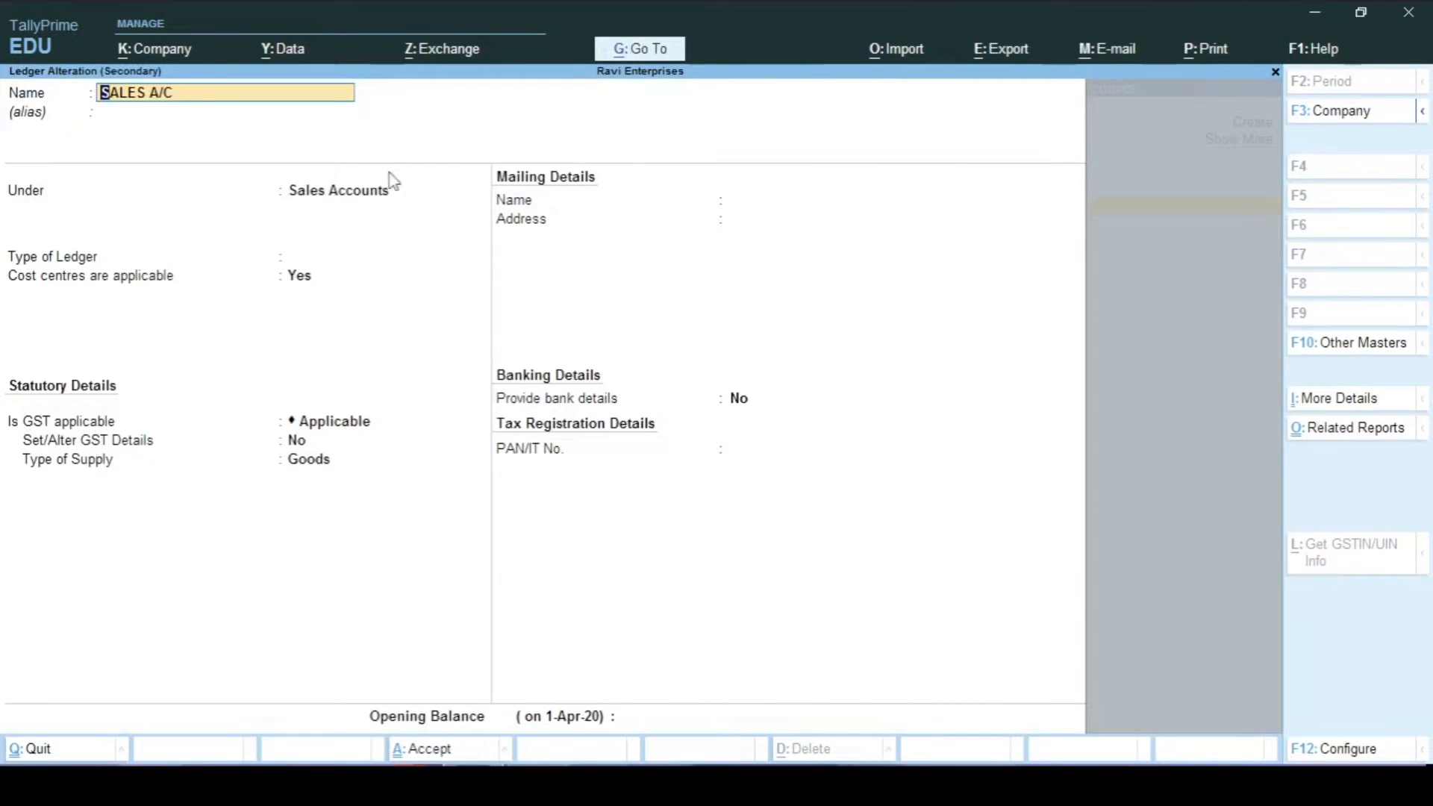
pyautogui.press('Escape')
pyautogui.press('Escape')
pyautogui.press('Return')
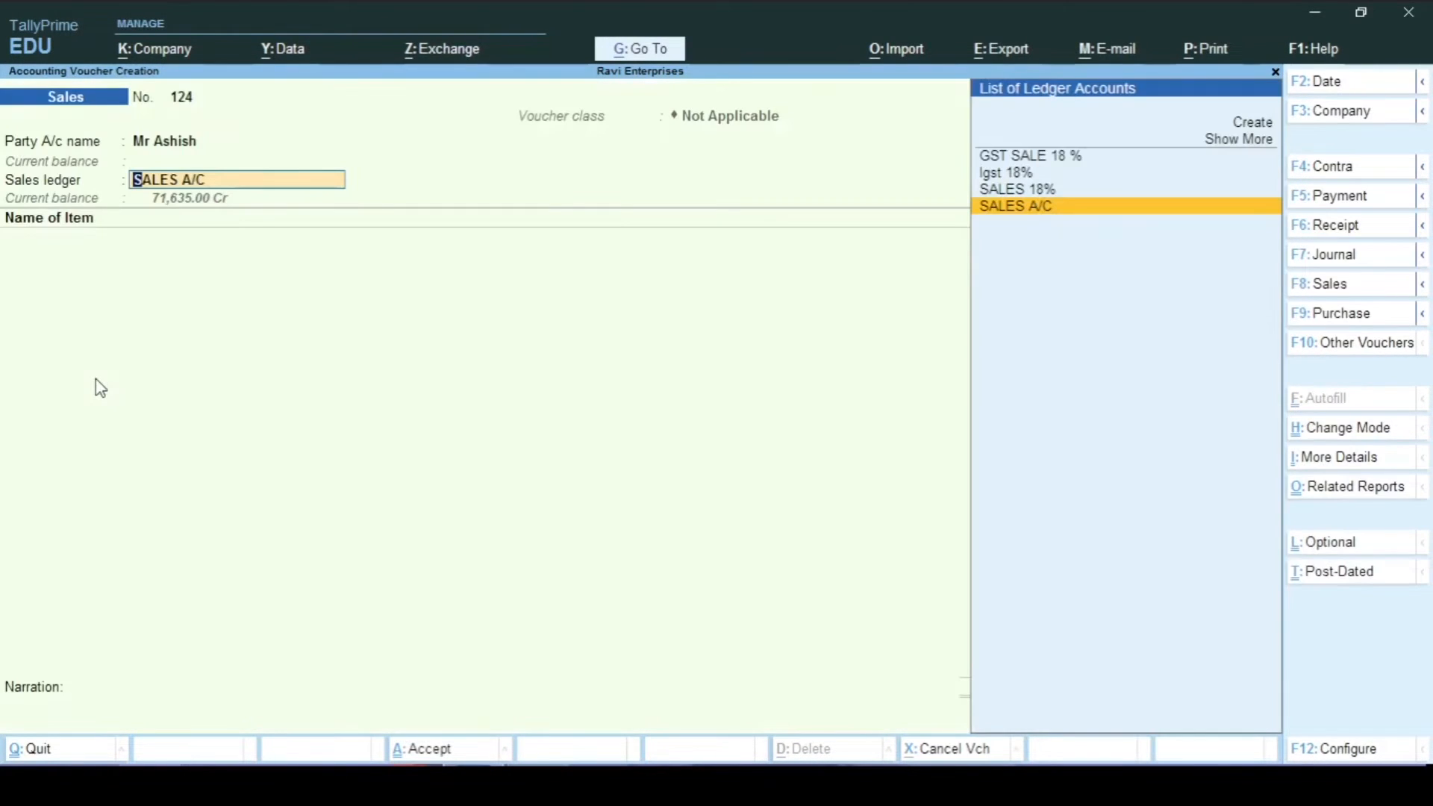
# - Add the stock item Nokia Mobile without a description, allocated from the Bhiwandi godown with tracking and order numbers not applicable
pyautogui.press('Return')
pyautogui.write('Mo')
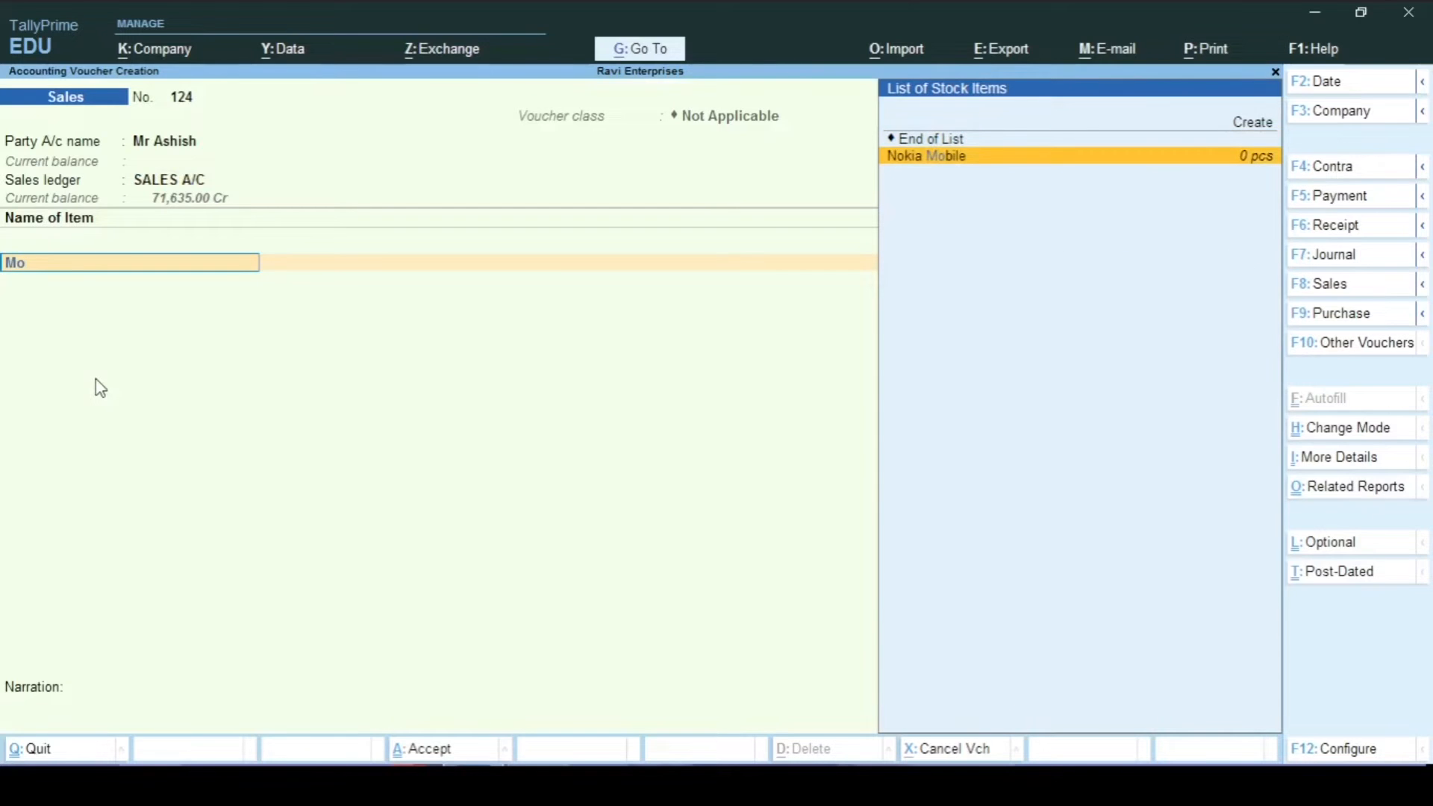
pyautogui.press('Return')
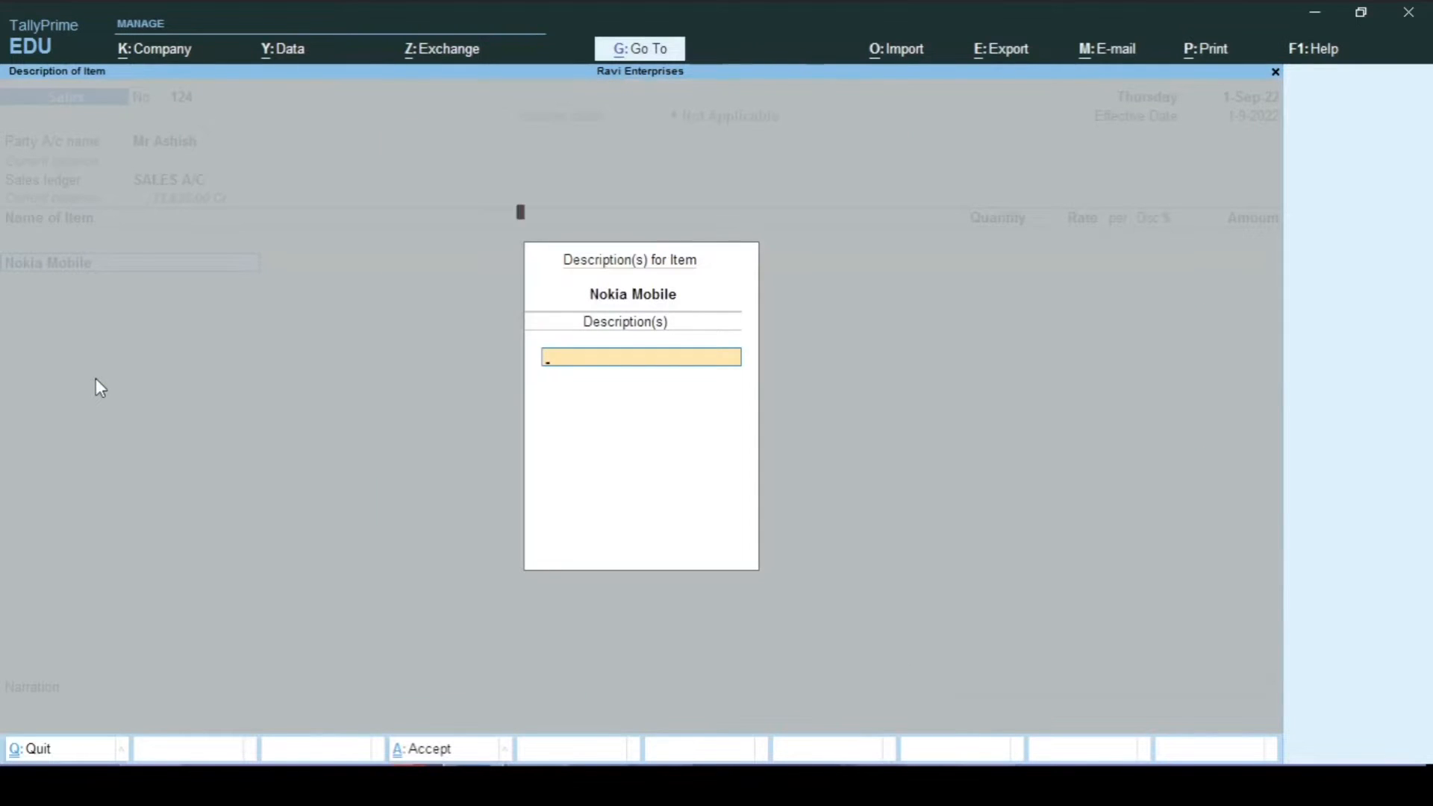
pyautogui.press('Return')
pyautogui.press('Return')
pyautogui.press('Return')
pyautogui.press('Return')
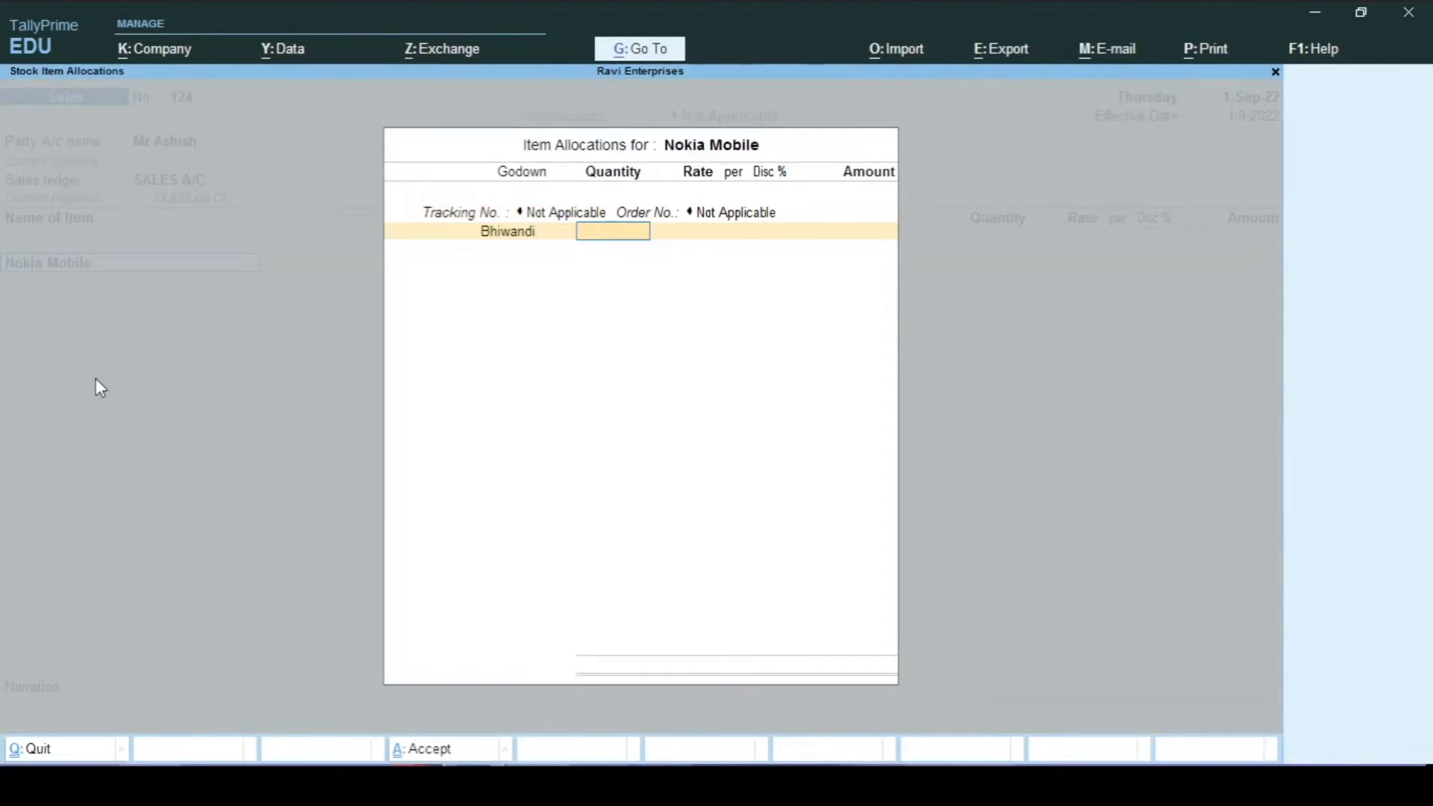
# - Set the Nokia Mobile quantity to 1 pcs at the suggested rate of 15,000.00 and finish the allocation
pyautogui.write('1')
pyautogui.press('Return')
pyautogui.press('Return')
pyautogui.press('Return')
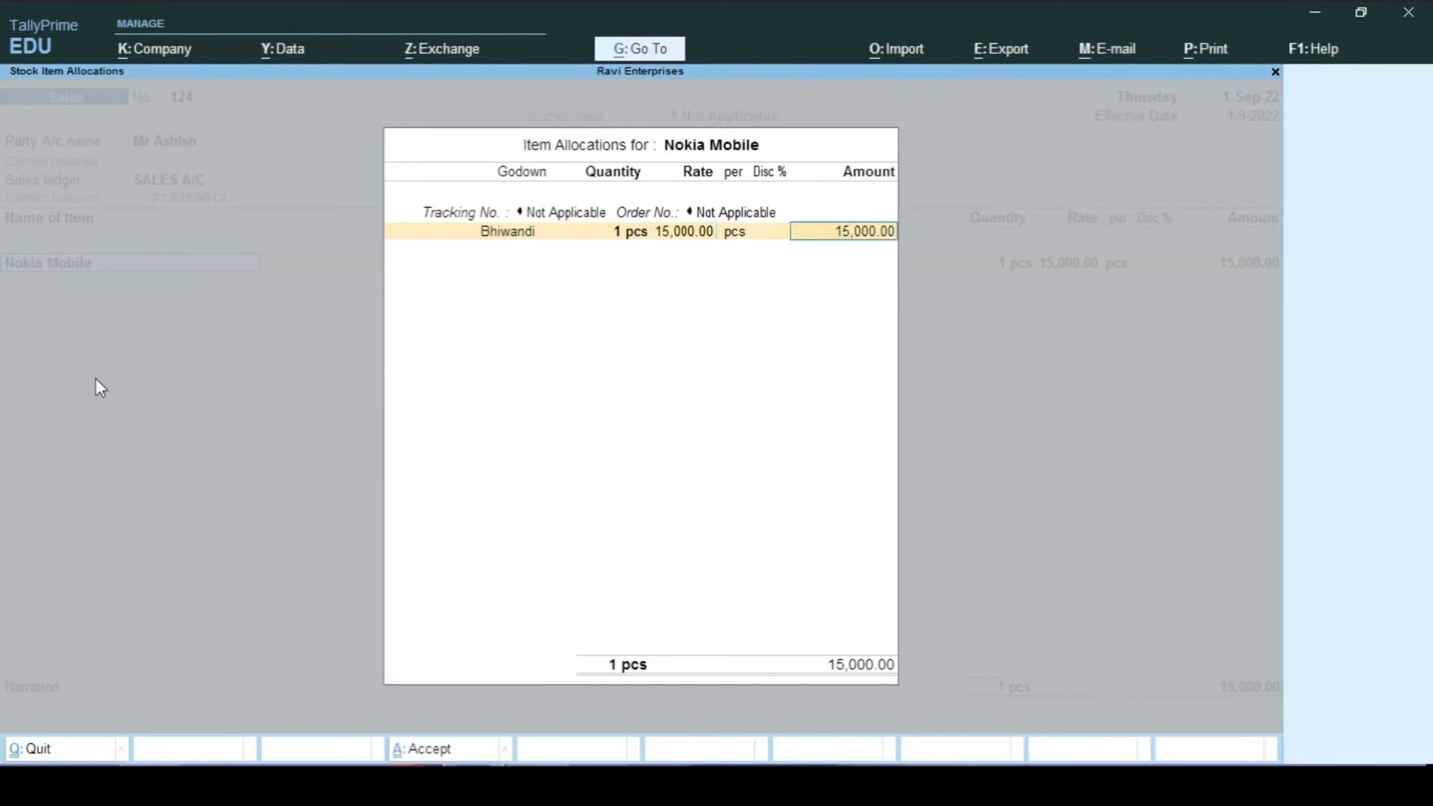
pyautogui.press('Return')
pyautogui.press('Return')
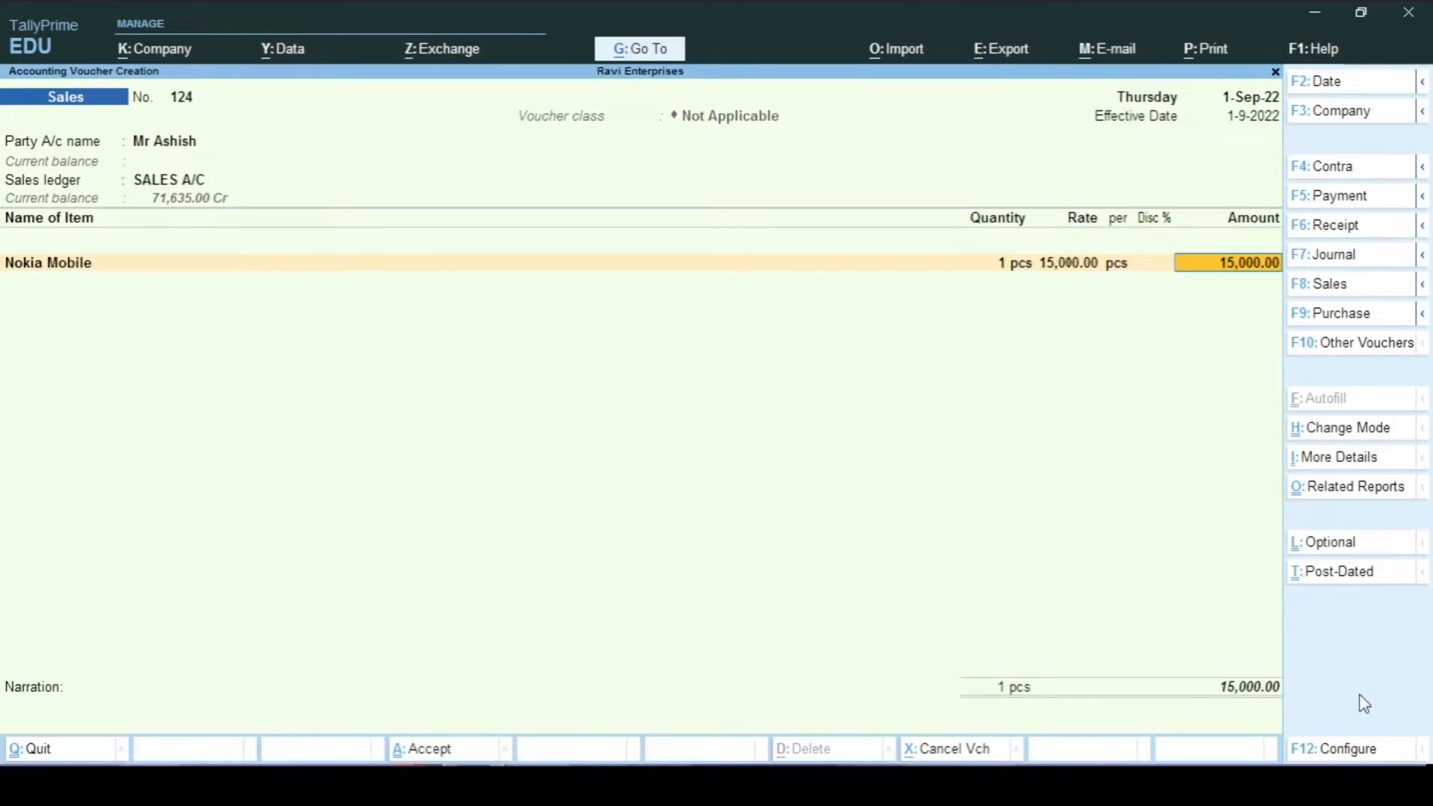
# - Set Provide Rate Inclusive of Tax for Stock Items to Yes in the voucher configuration and save it
pyautogui.click(1330, 771)
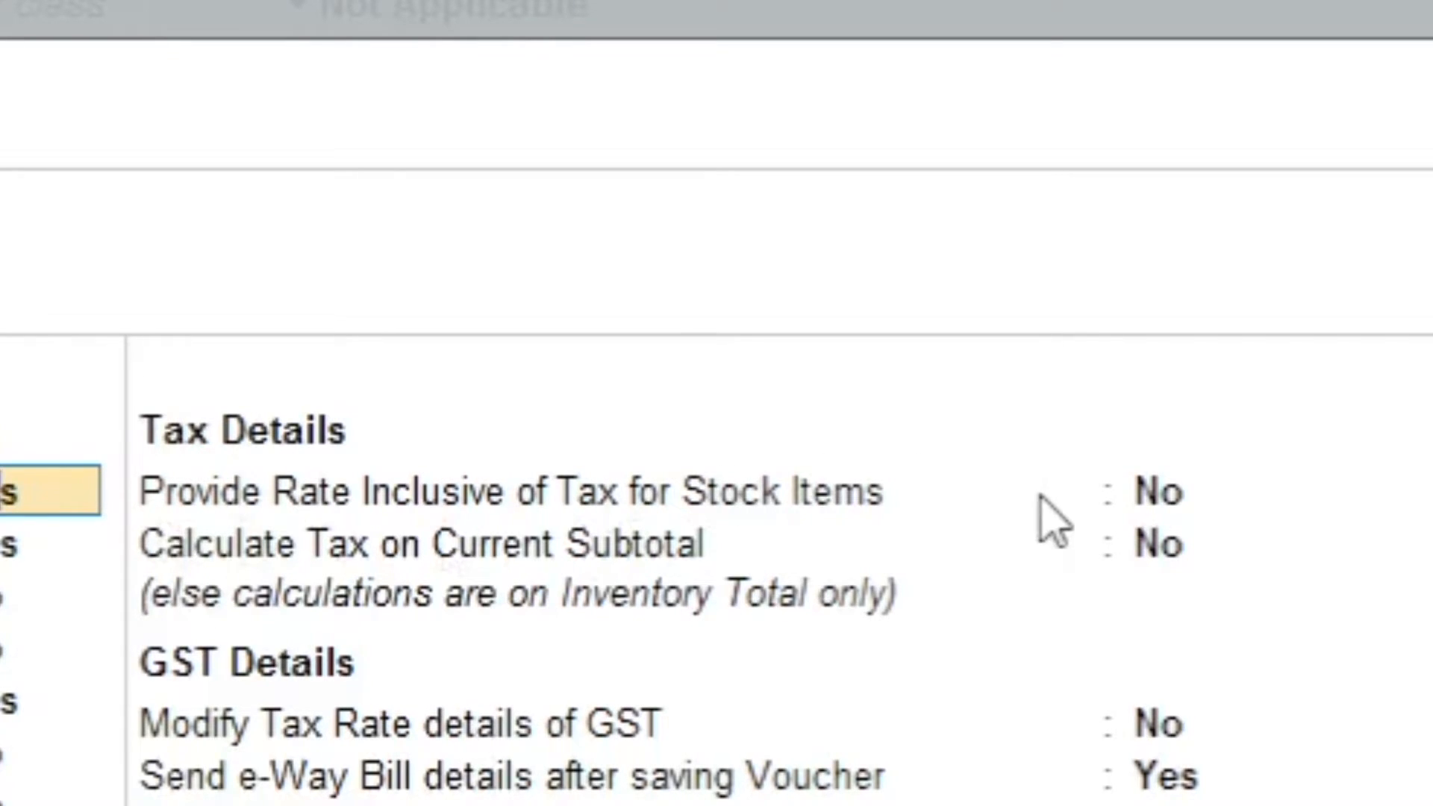
pyautogui.click(1163, 514)
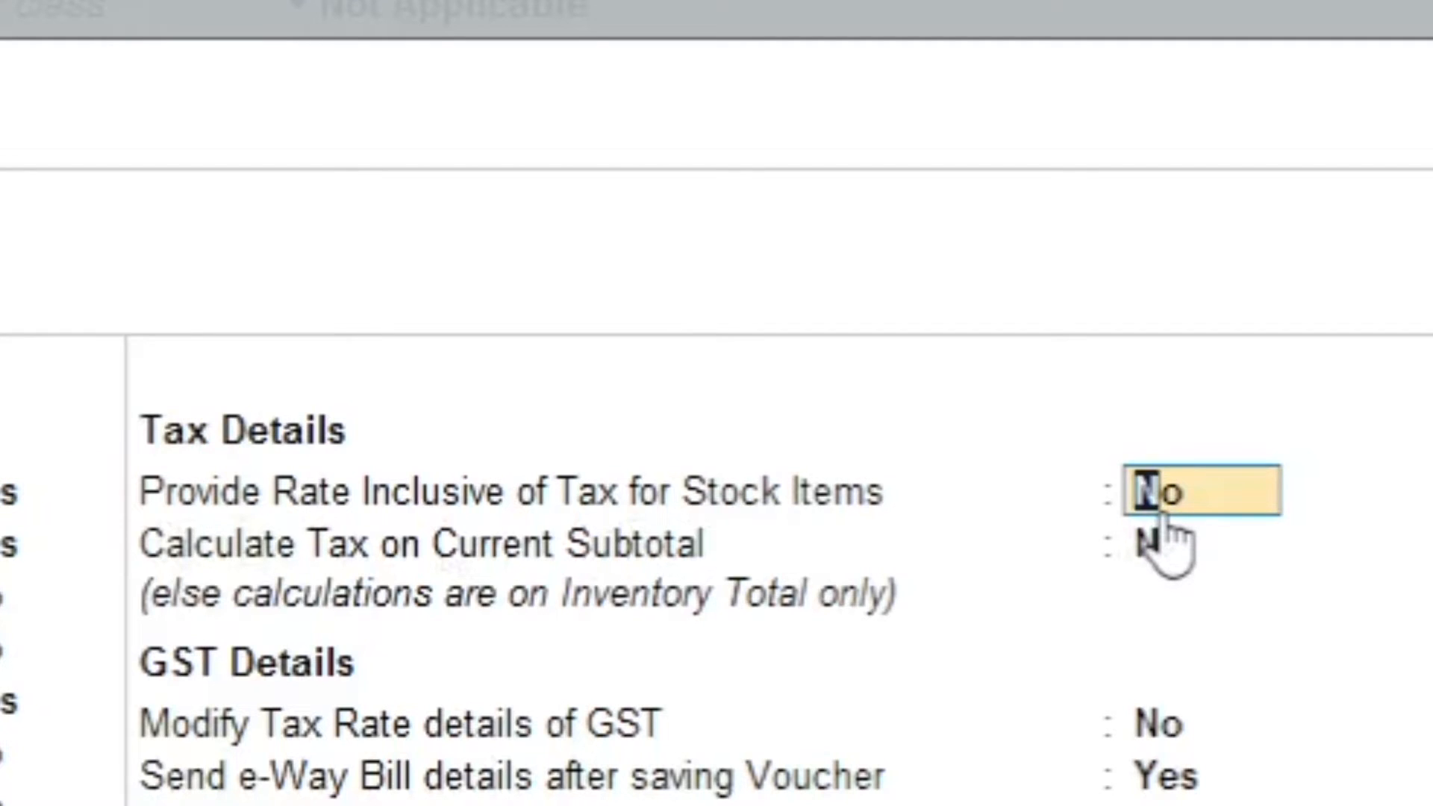
pyautogui.press('y')
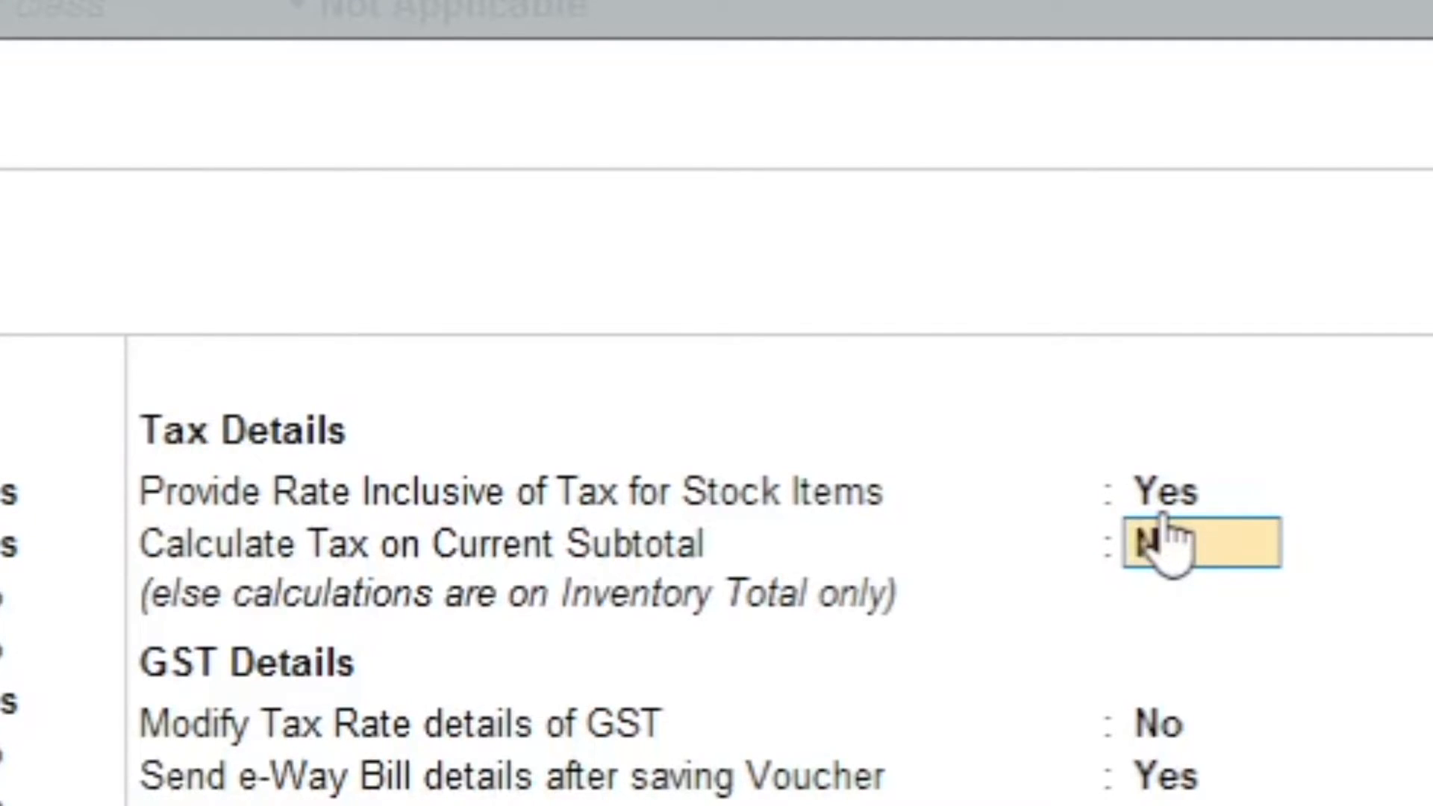
pyautogui.hotkey('ctrl', 'a')
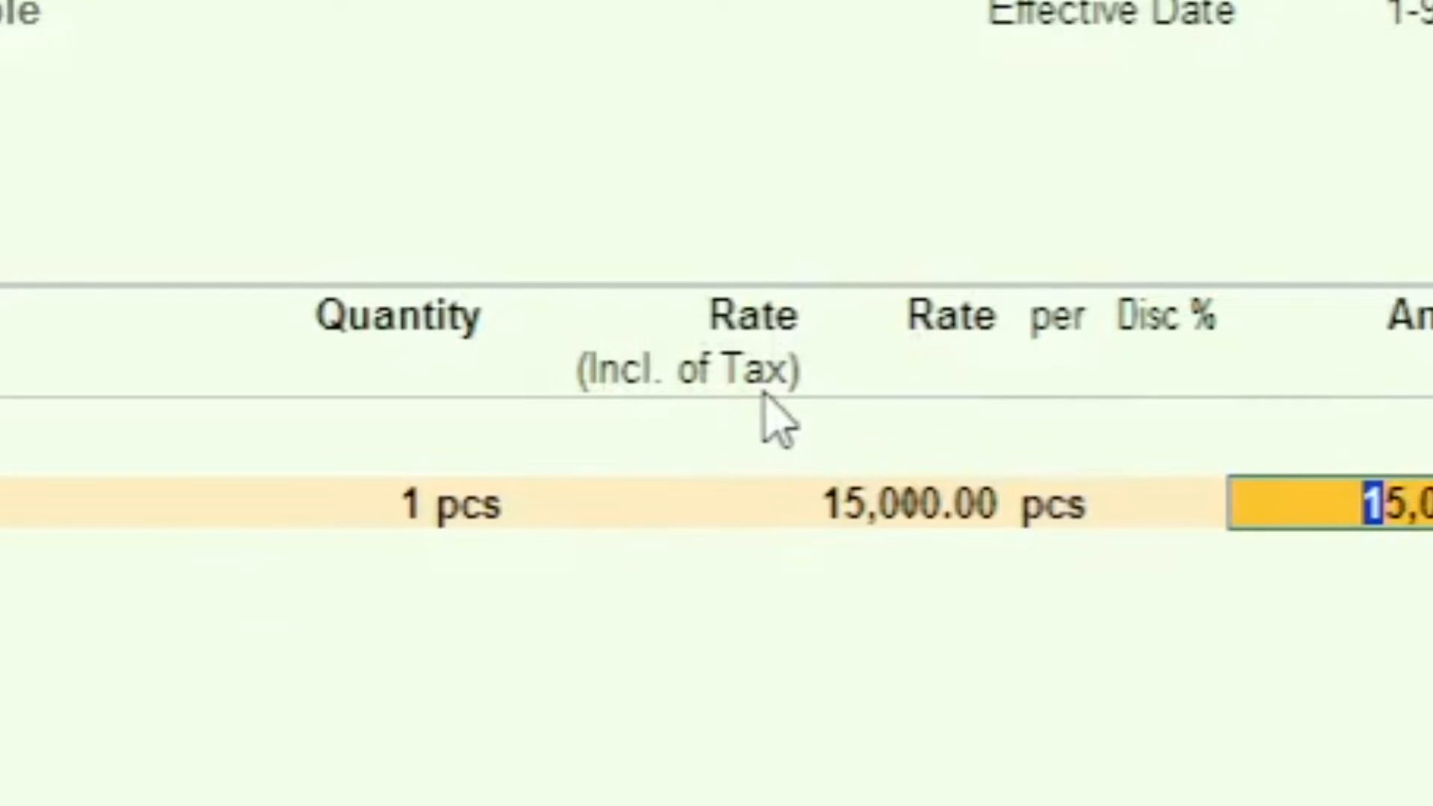
# - Reopen the Nokia Mobile allocation, set its rate inclusive of tax to 15000, and accept the recalculated line
pyautogui.press('Return')
pyautogui.press('Return')
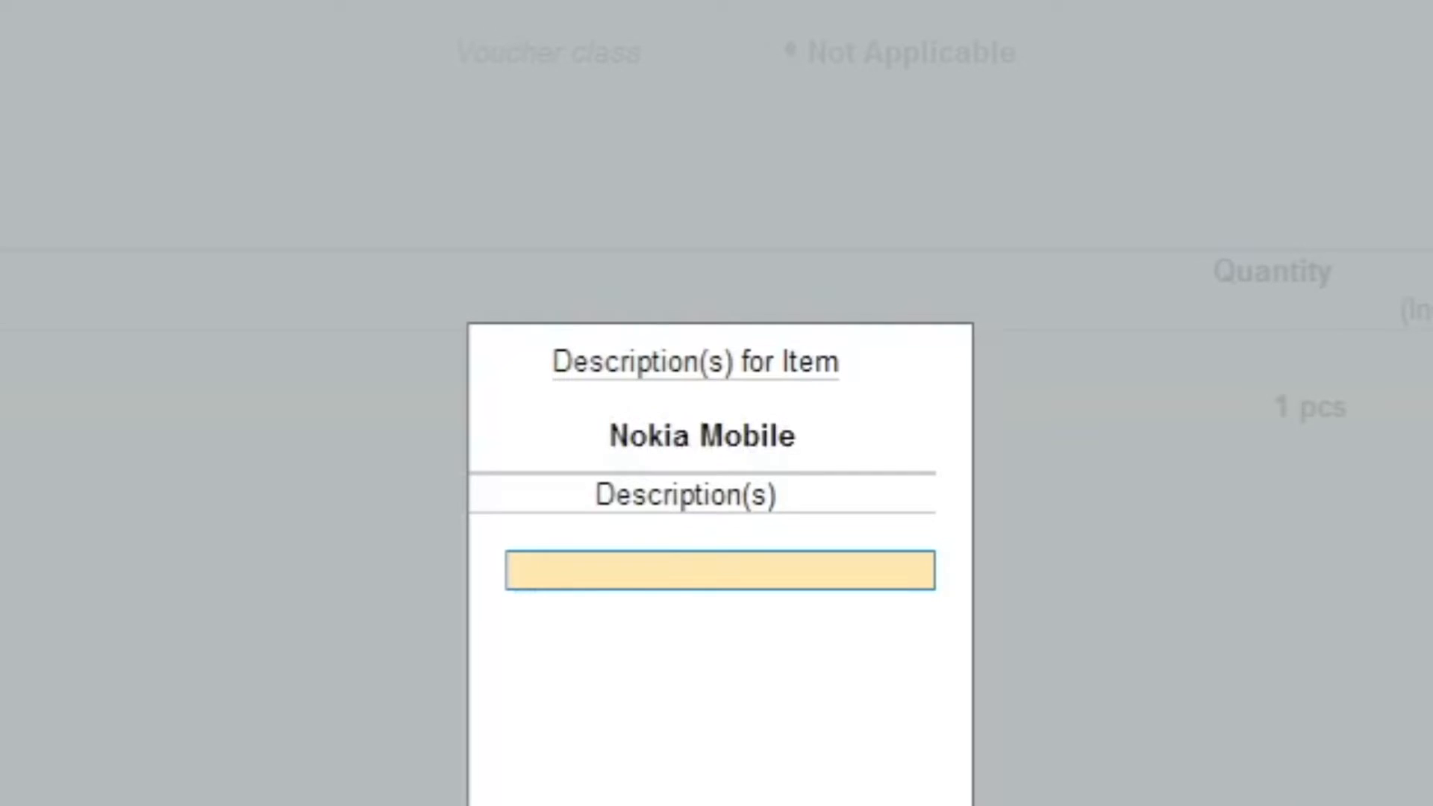
pyautogui.press('Return')
pyautogui.press('Return')
pyautogui.press('Return')
pyautogui.press('Return')
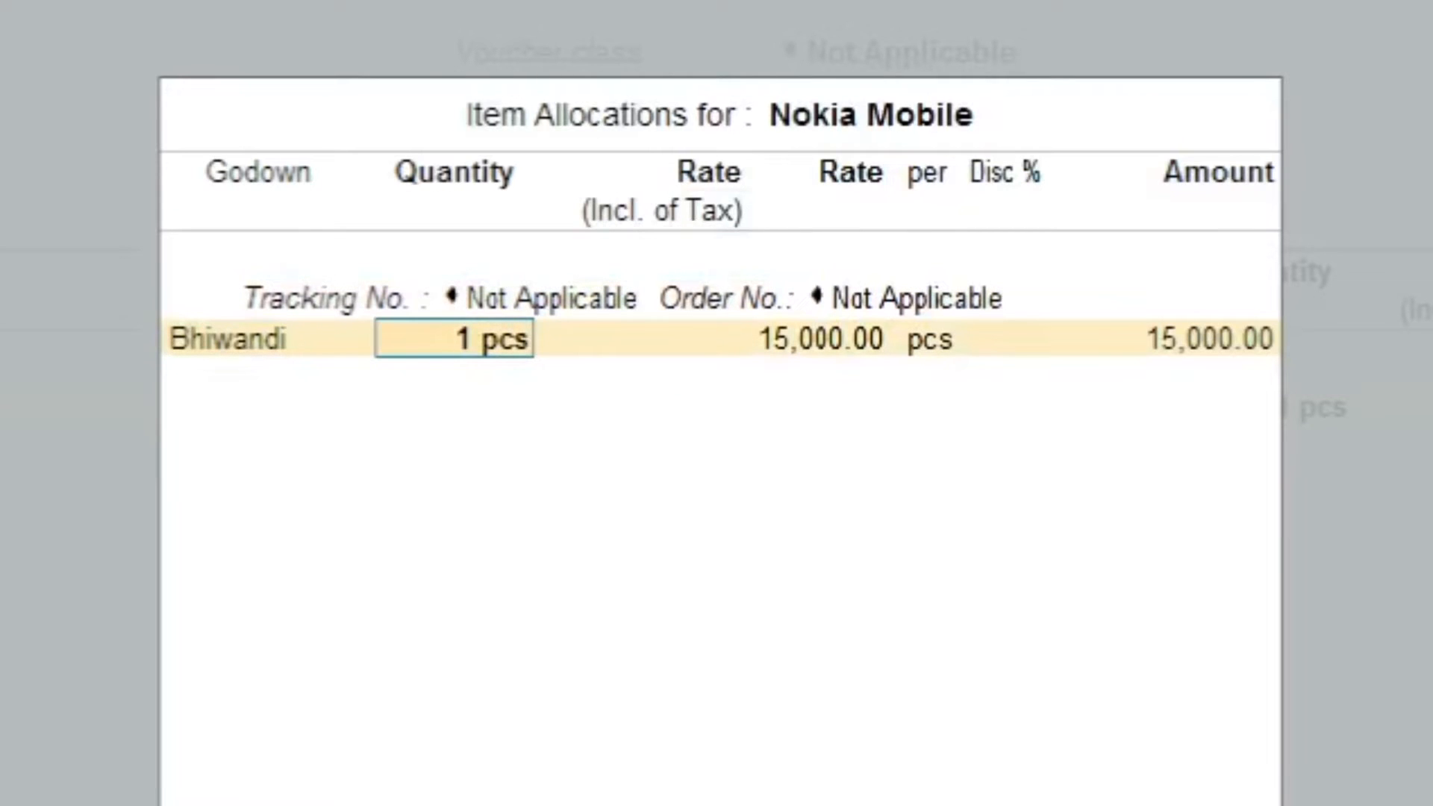
pyautogui.press('Return')
pyautogui.write('15000')
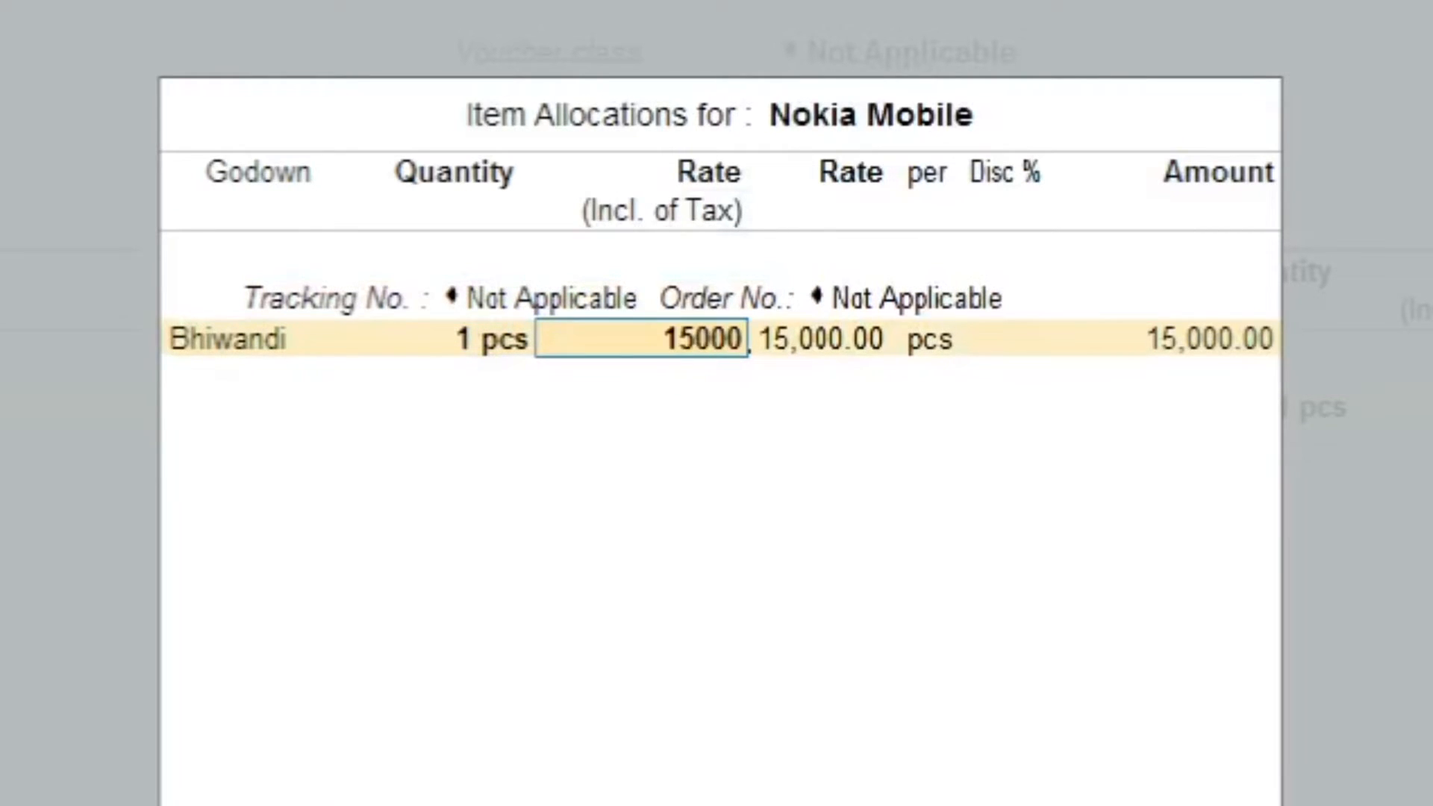
pyautogui.press('Return')
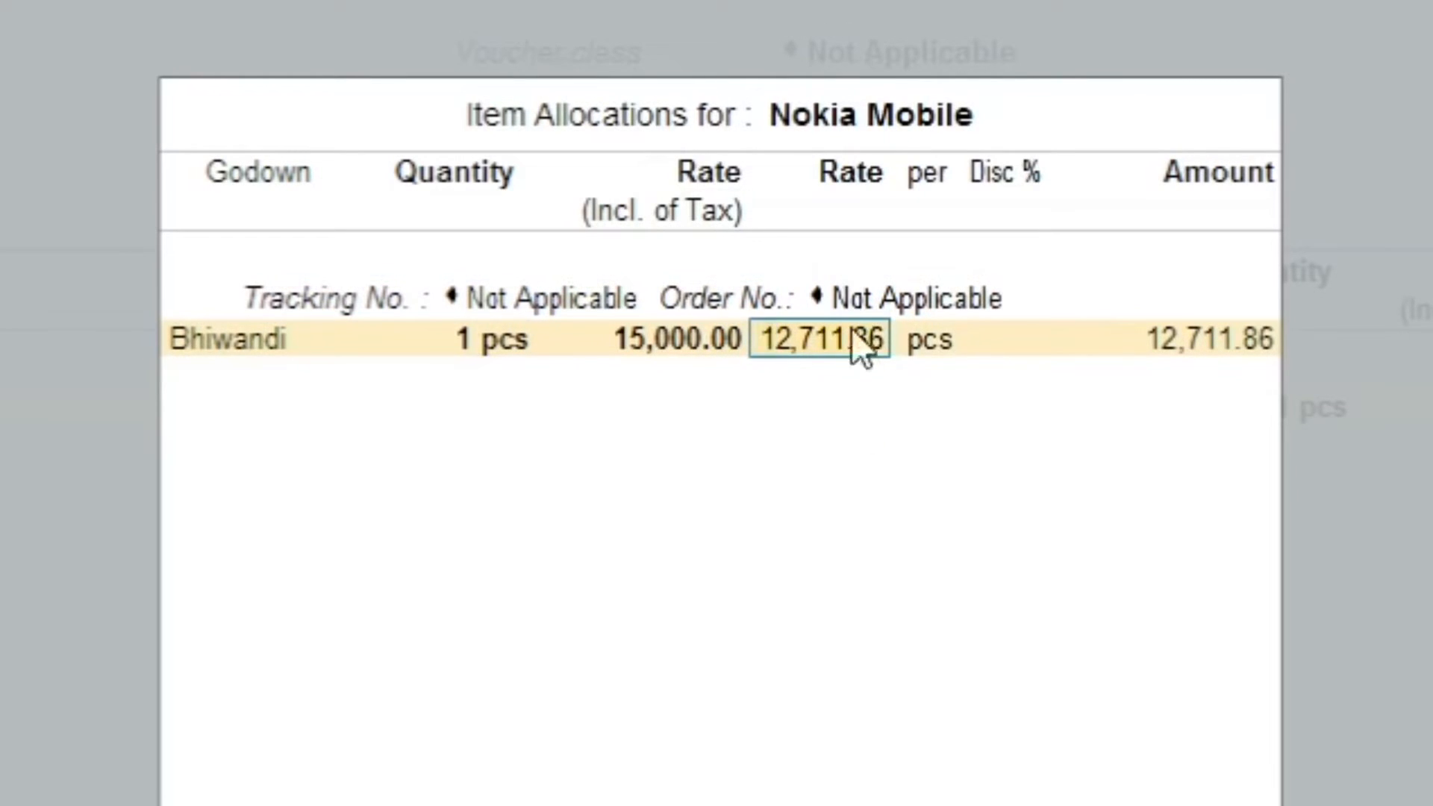
pyautogui.press('Return')
pyautogui.press('Return')
pyautogui.press('Return')
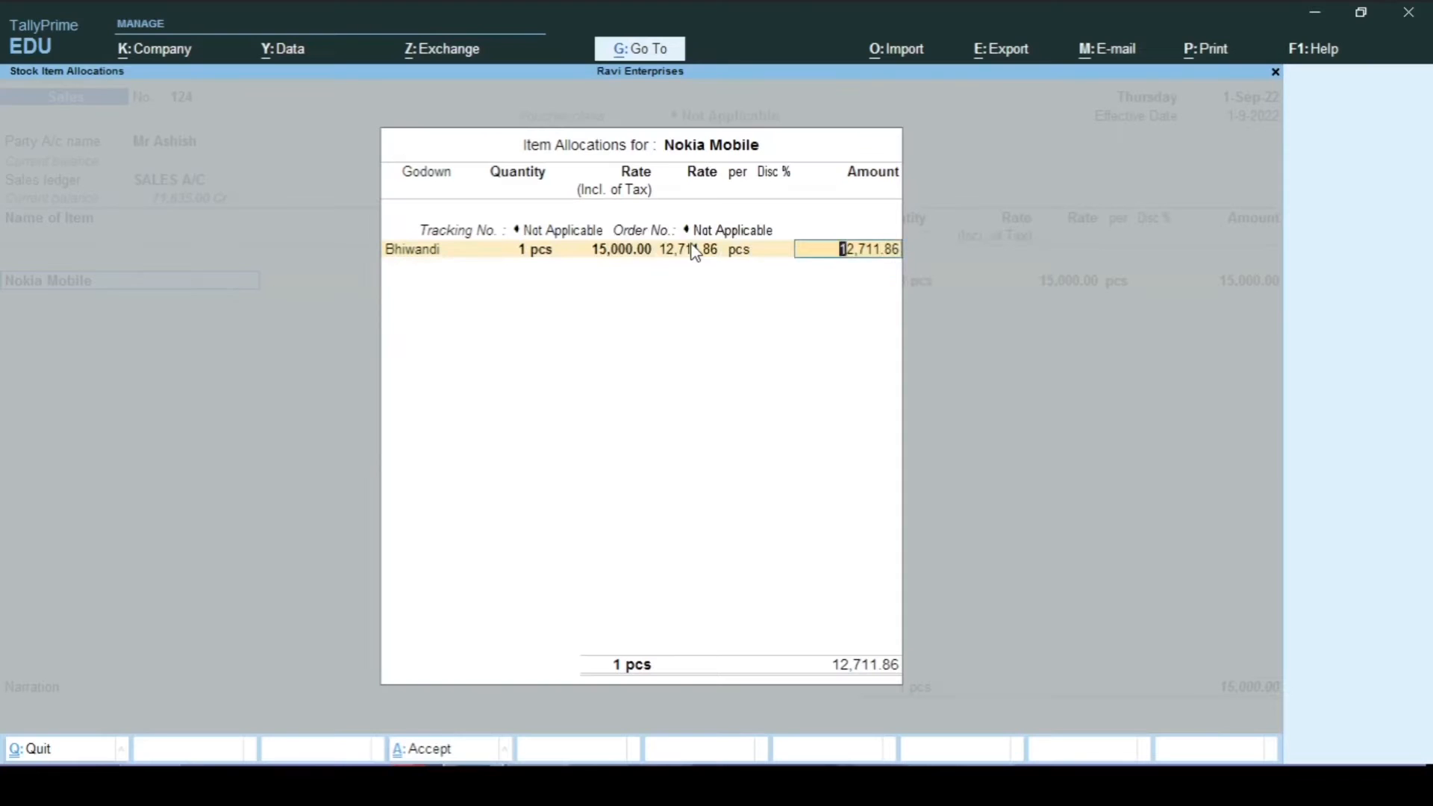
pyautogui.press('Return')
pyautogui.press('Return')
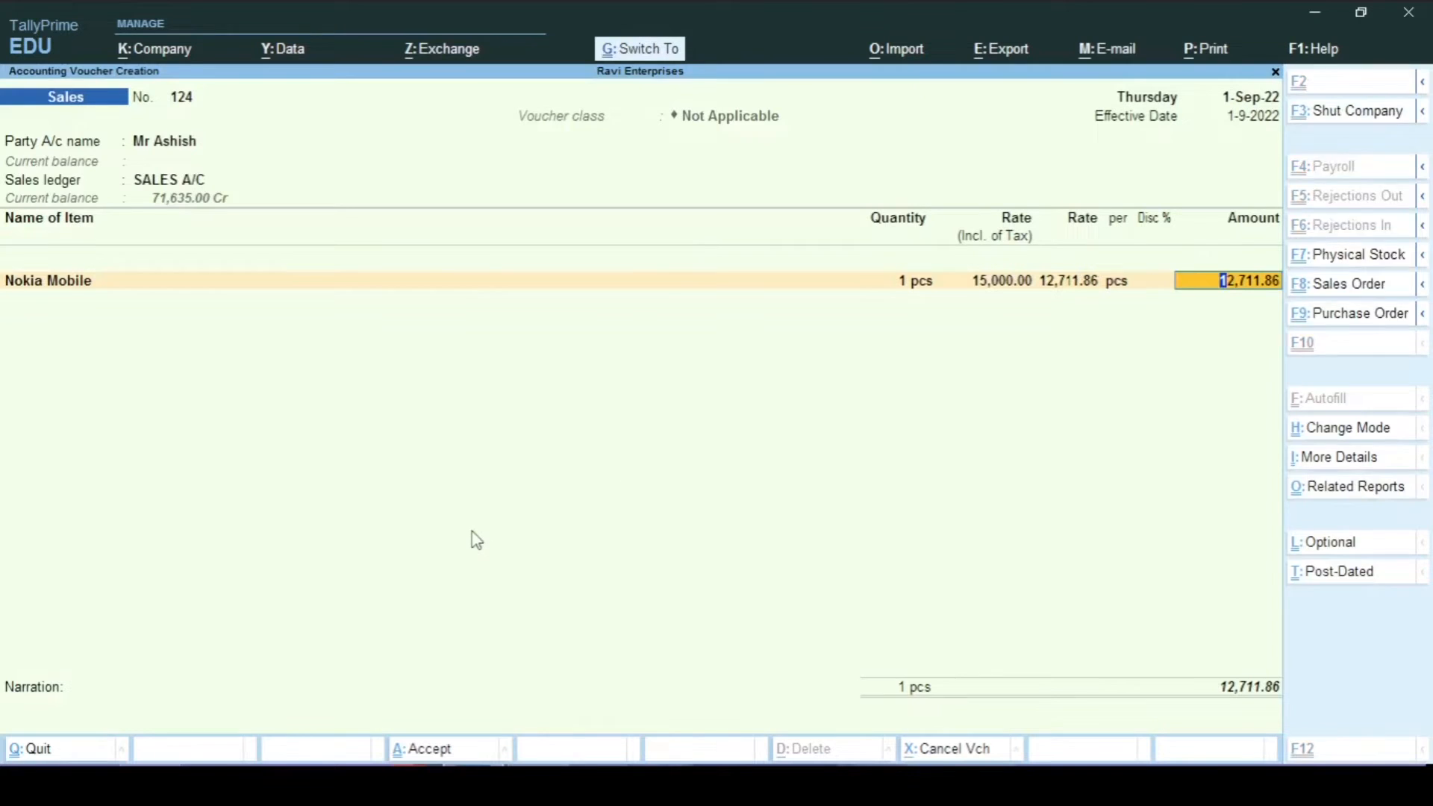
# - Calculate 15000/1.18 in the built-in calculator to check the tax-exclusive rate, and return to the voucher
pyautogui.hotkey('ctrl', 'n')
pyautogui.write('15000/1')
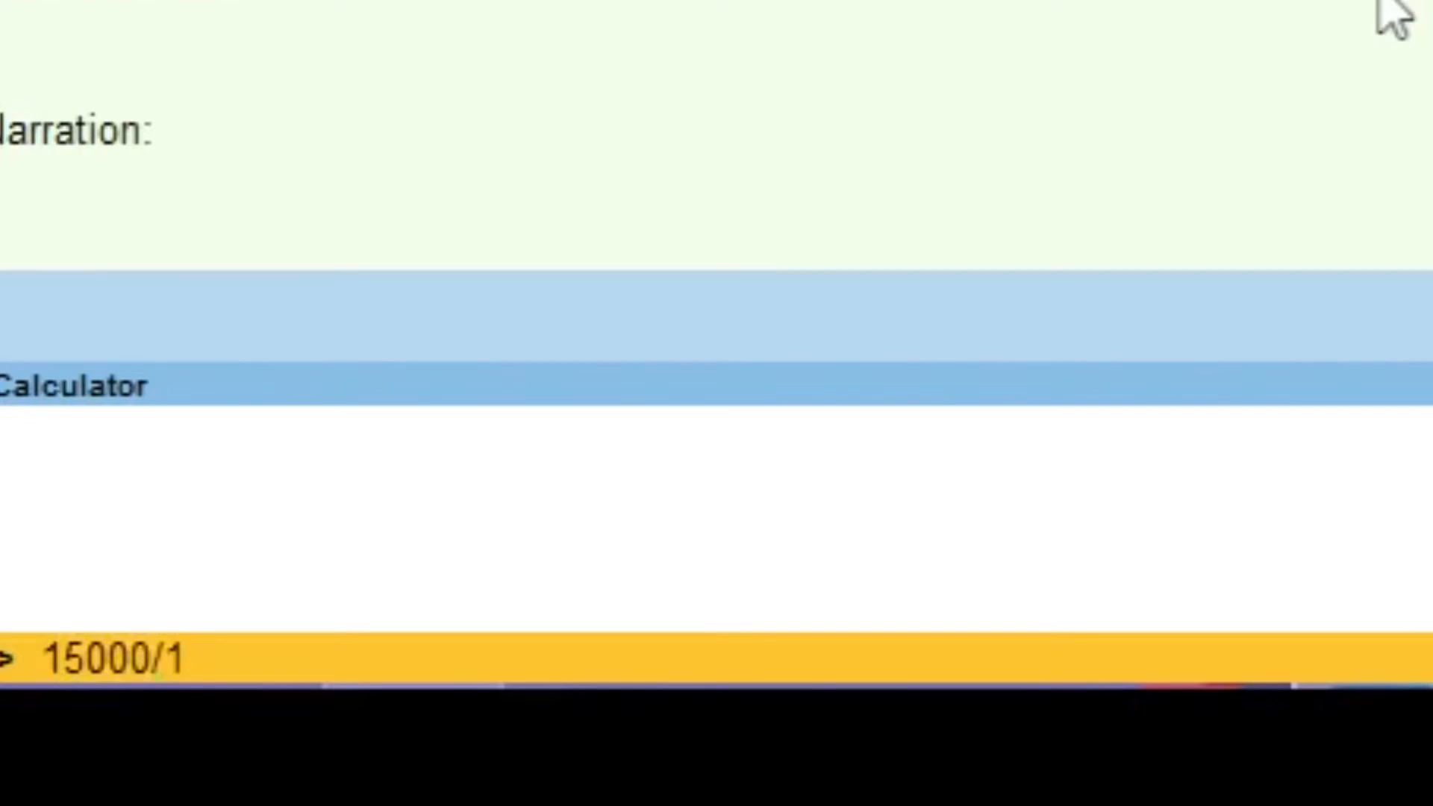
pyautogui.write('.18')
pyautogui.press('Return')
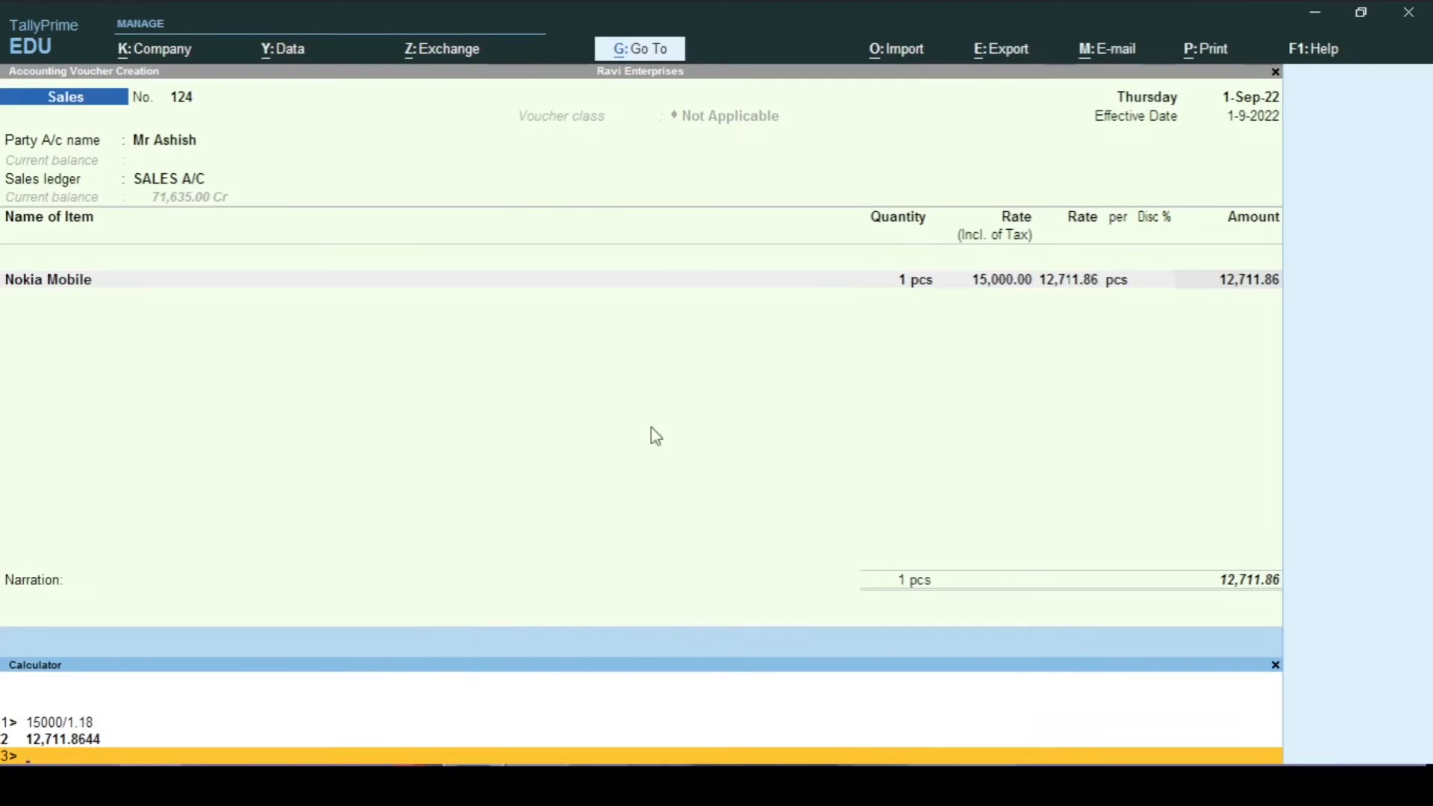
pyautogui.press('ctrl')
pyautogui.press('ctrl')
pyautogui.hotkey('ctrl', 'm')
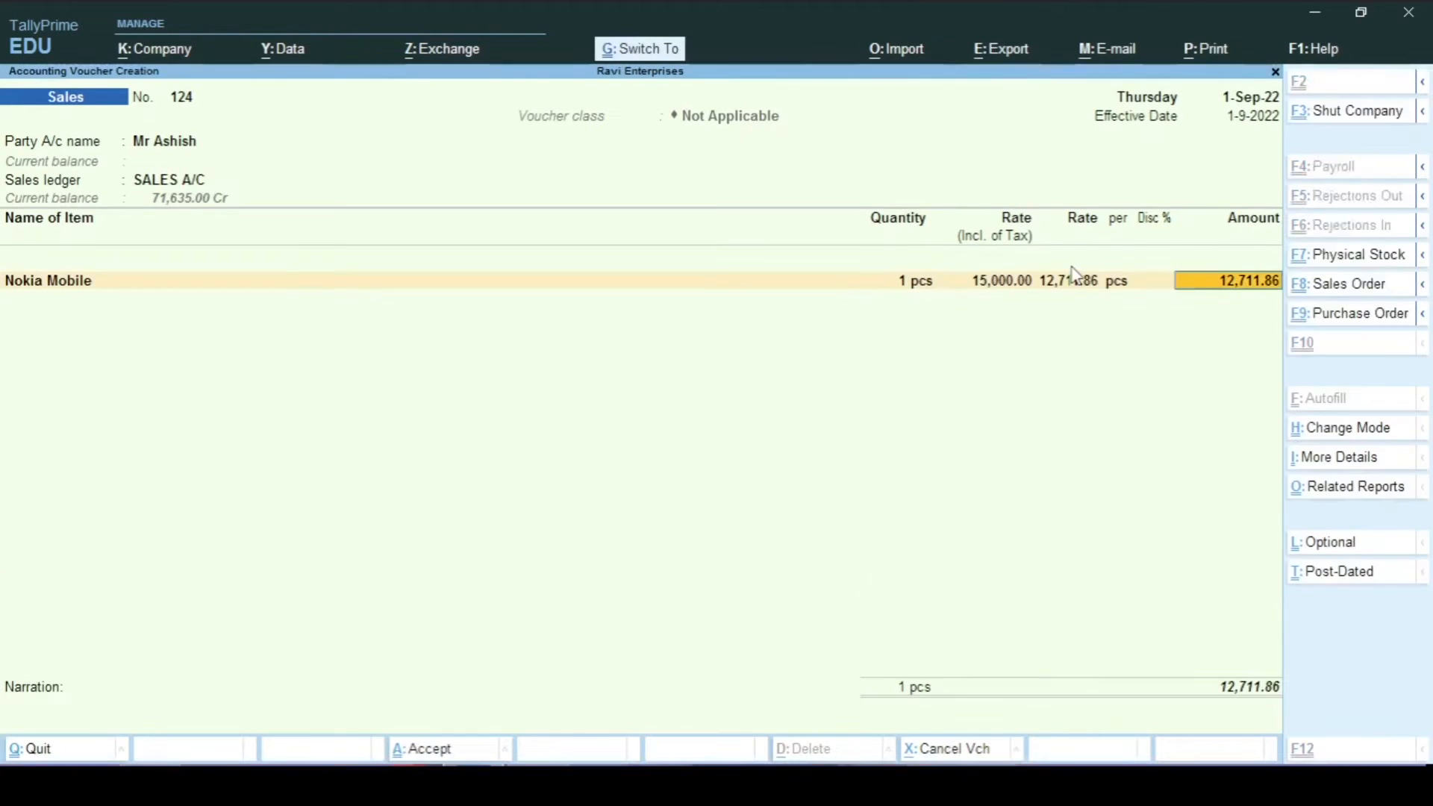
# - Finish the stock item list and add the Sale Cgst ledger with its automatically calculated amount
pyautogui.press('Return')
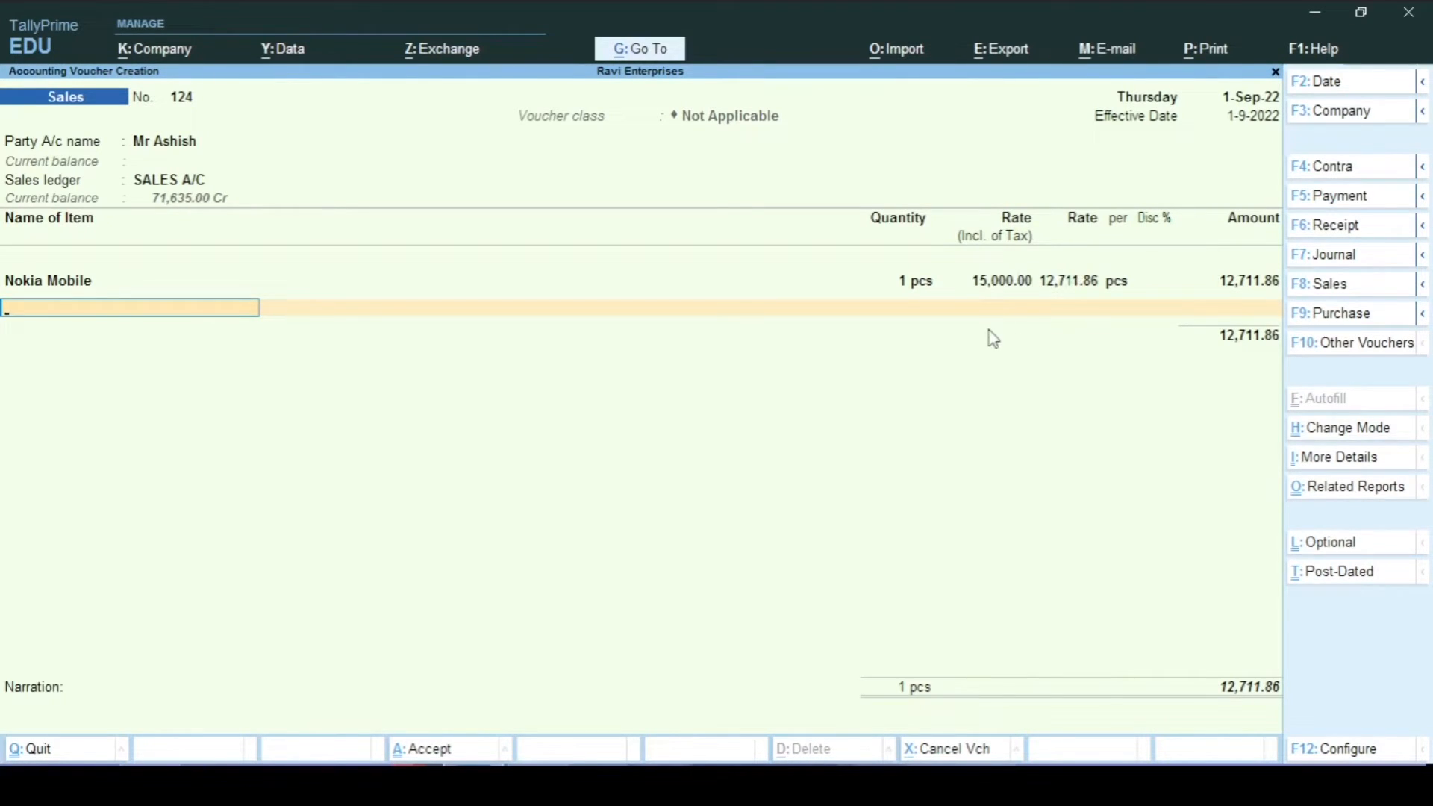
pyautogui.press('Return')
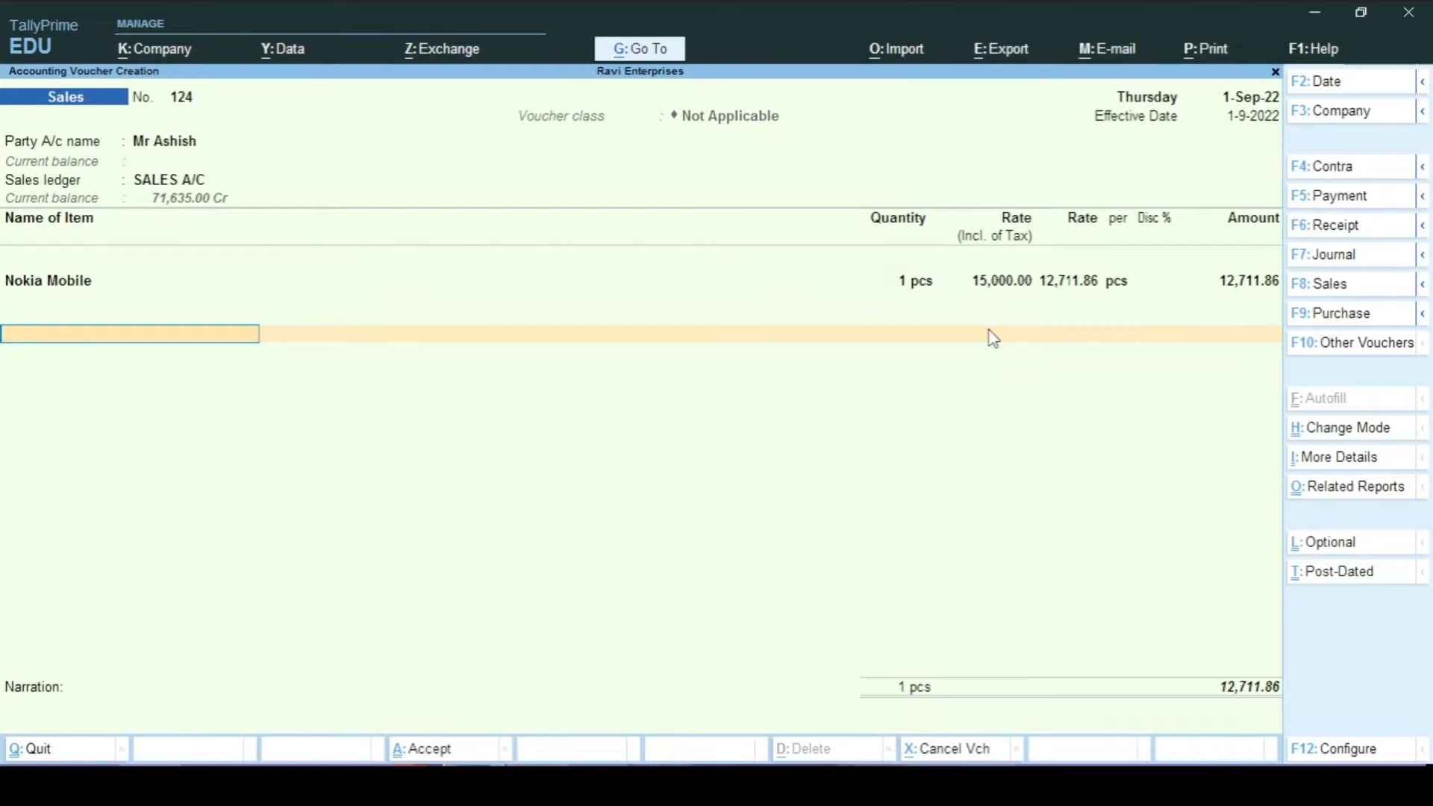
pyautogui.write('Sale')
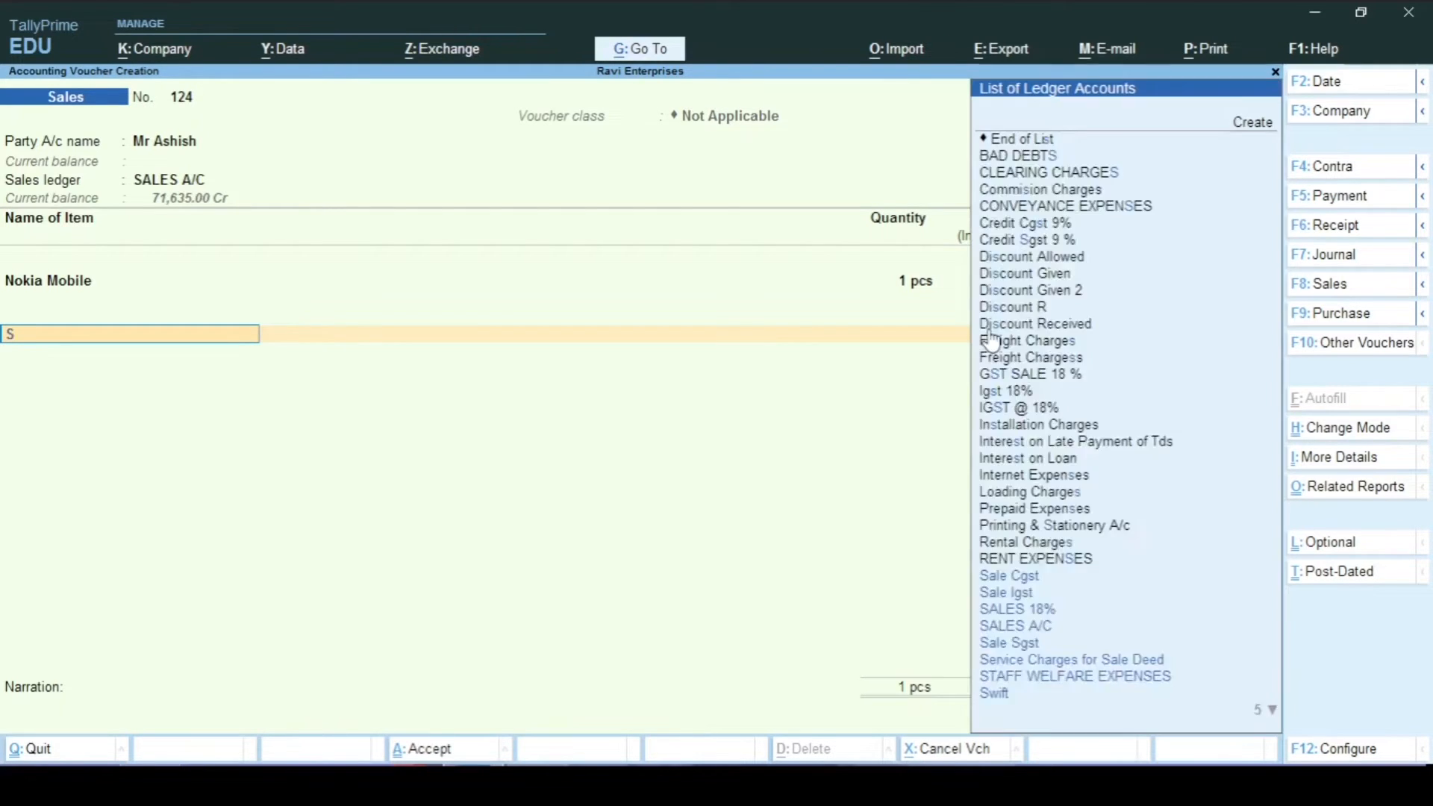
pyautogui.press('Down')
pyautogui.press('Down')
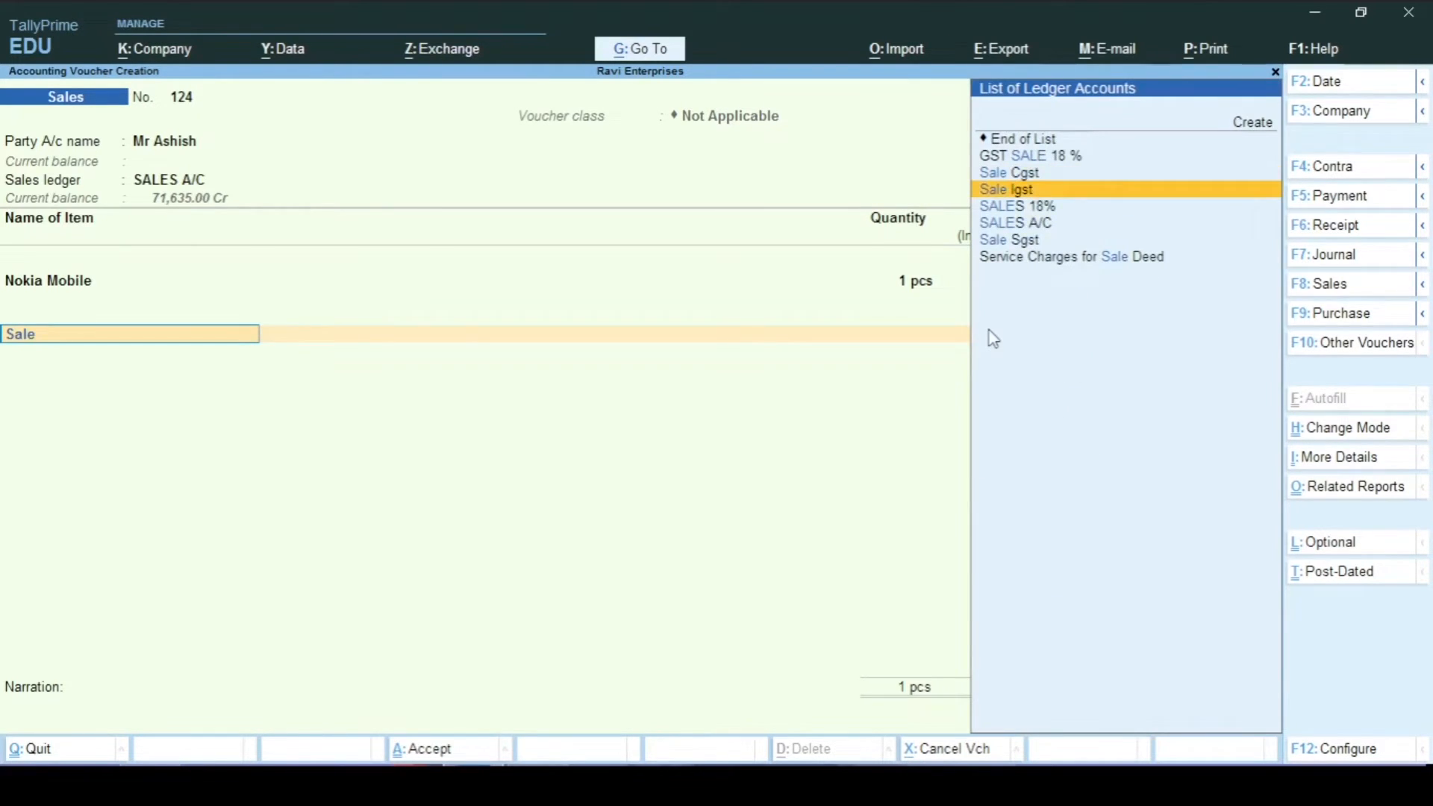
pyautogui.press('Up')
pyautogui.press('Return')
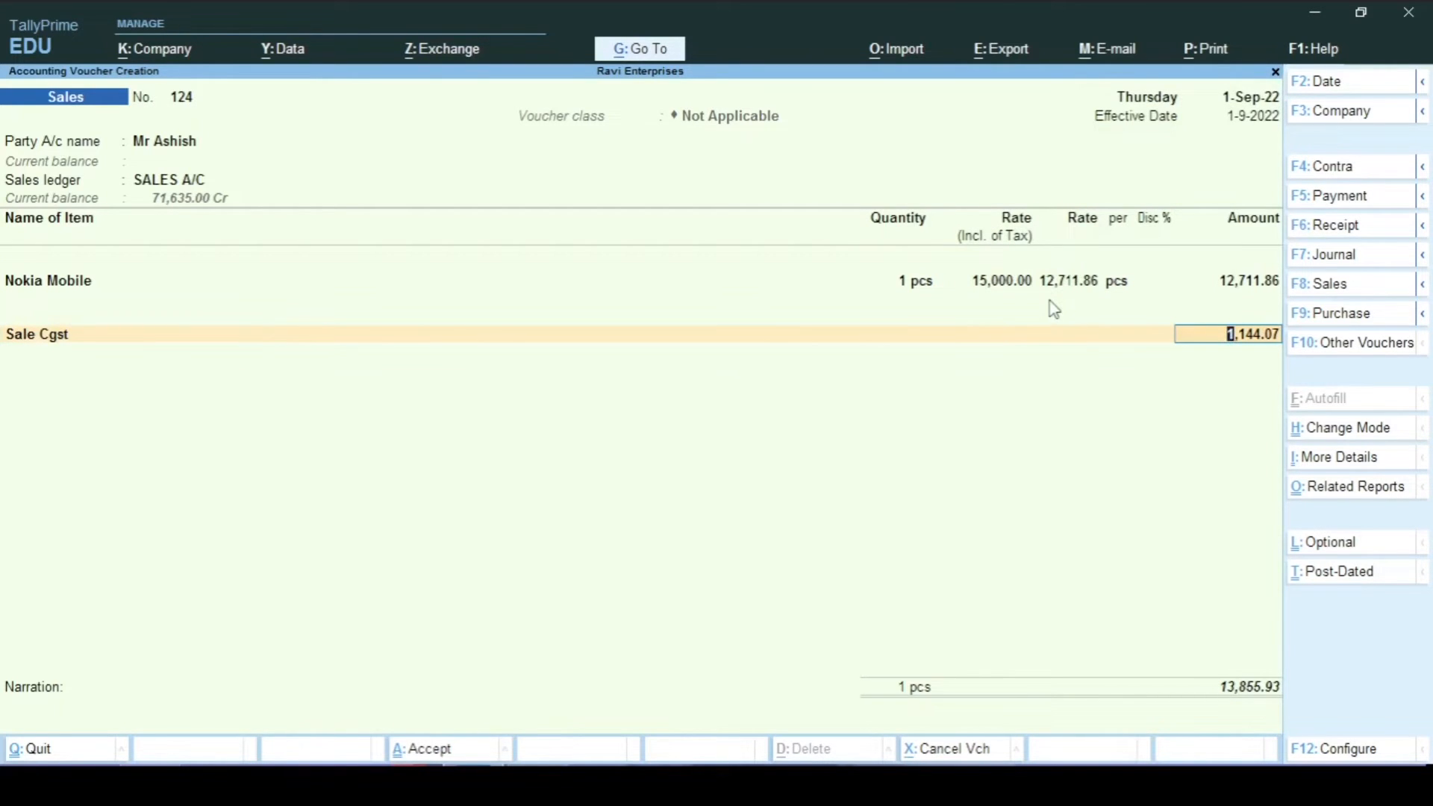
pyautogui.press('Return')
# - Add the Sale Sgst ledger below Sale Cgst with its automatically calculated amount
pyautogui.write('Sale Sgs')
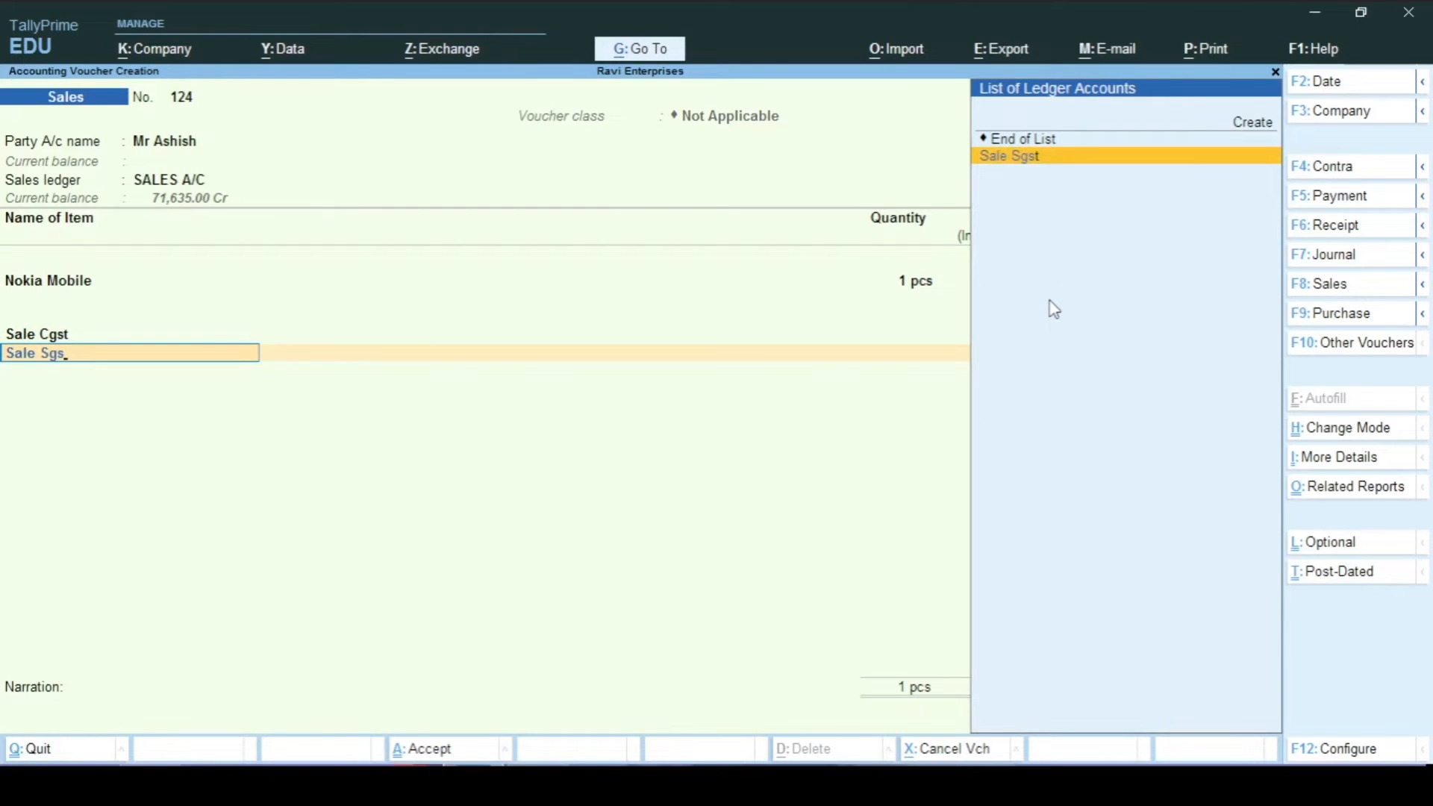
pyautogui.press('Return')
pyautogui.press('Return')
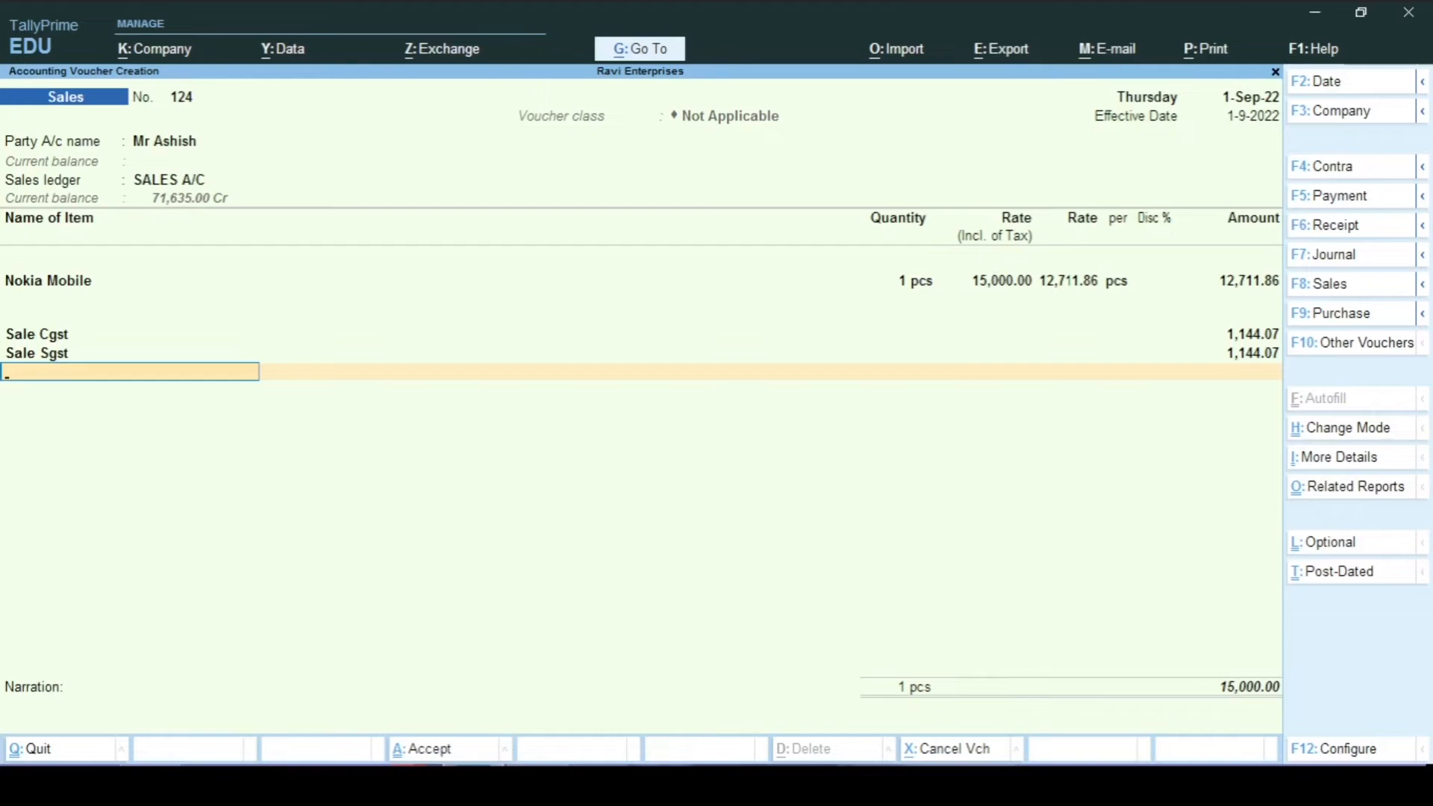
# - Finish the tax ledger list, leave the narration blank, and save the sales voucher
pyautogui.press('Return')
pyautogui.press('Return')
pyautogui.press('Return')
pyautogui.press('Return')
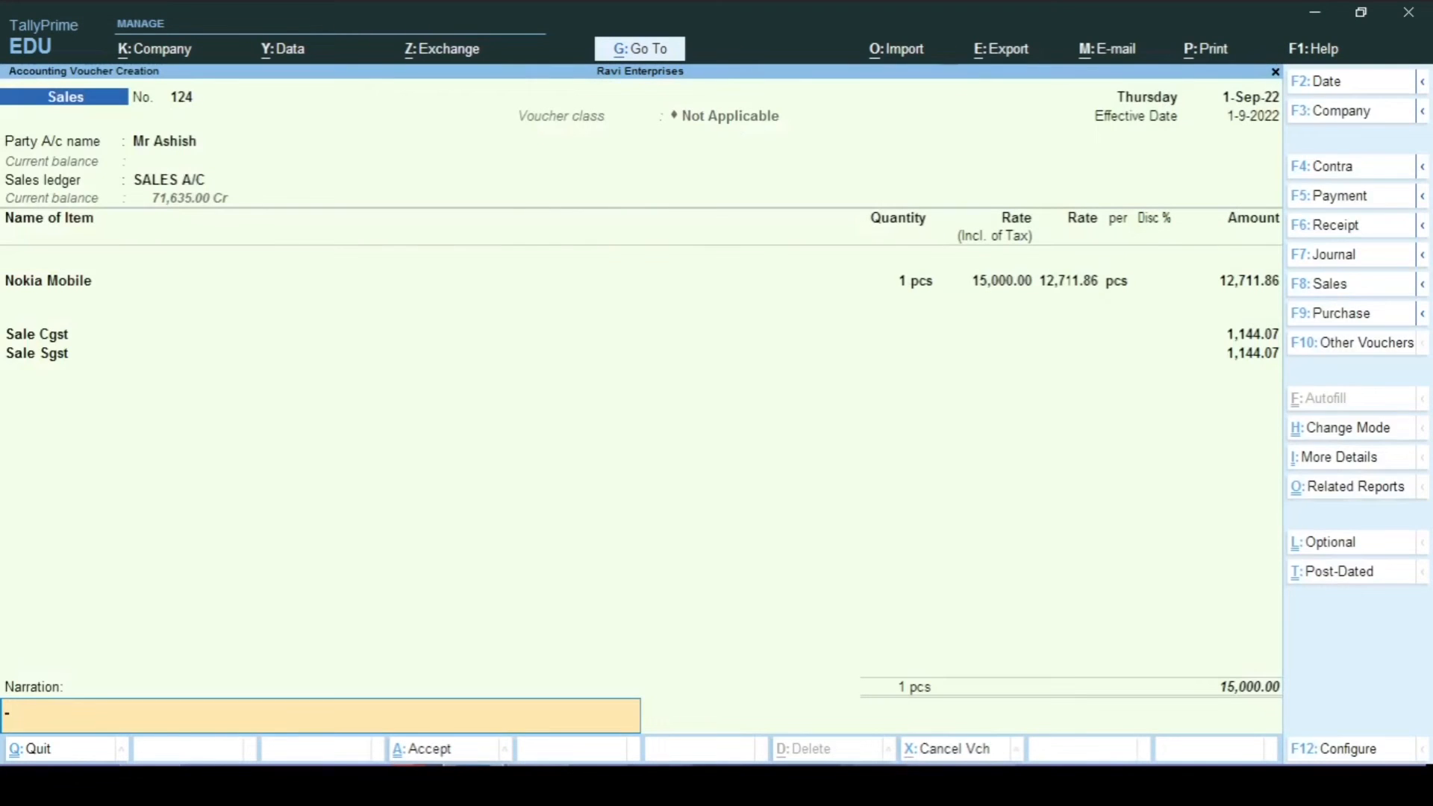
pyautogui.press('Return')
pyautogui.press('Return')
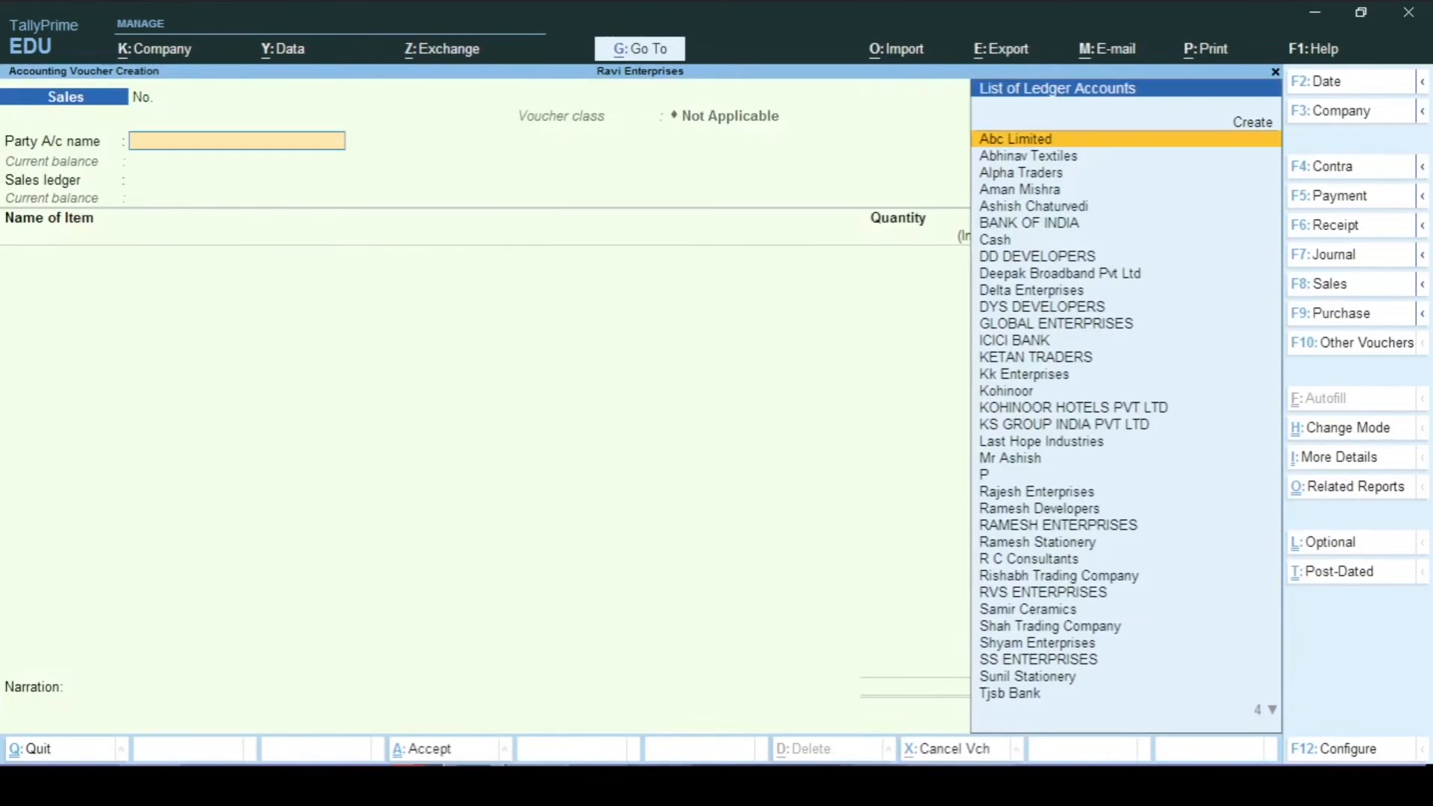
# - Reopen the saved Nokia Mobile sales voucher and preview its tax invoice enlarged to examine the rate columns
pyautogui.press('pageup')
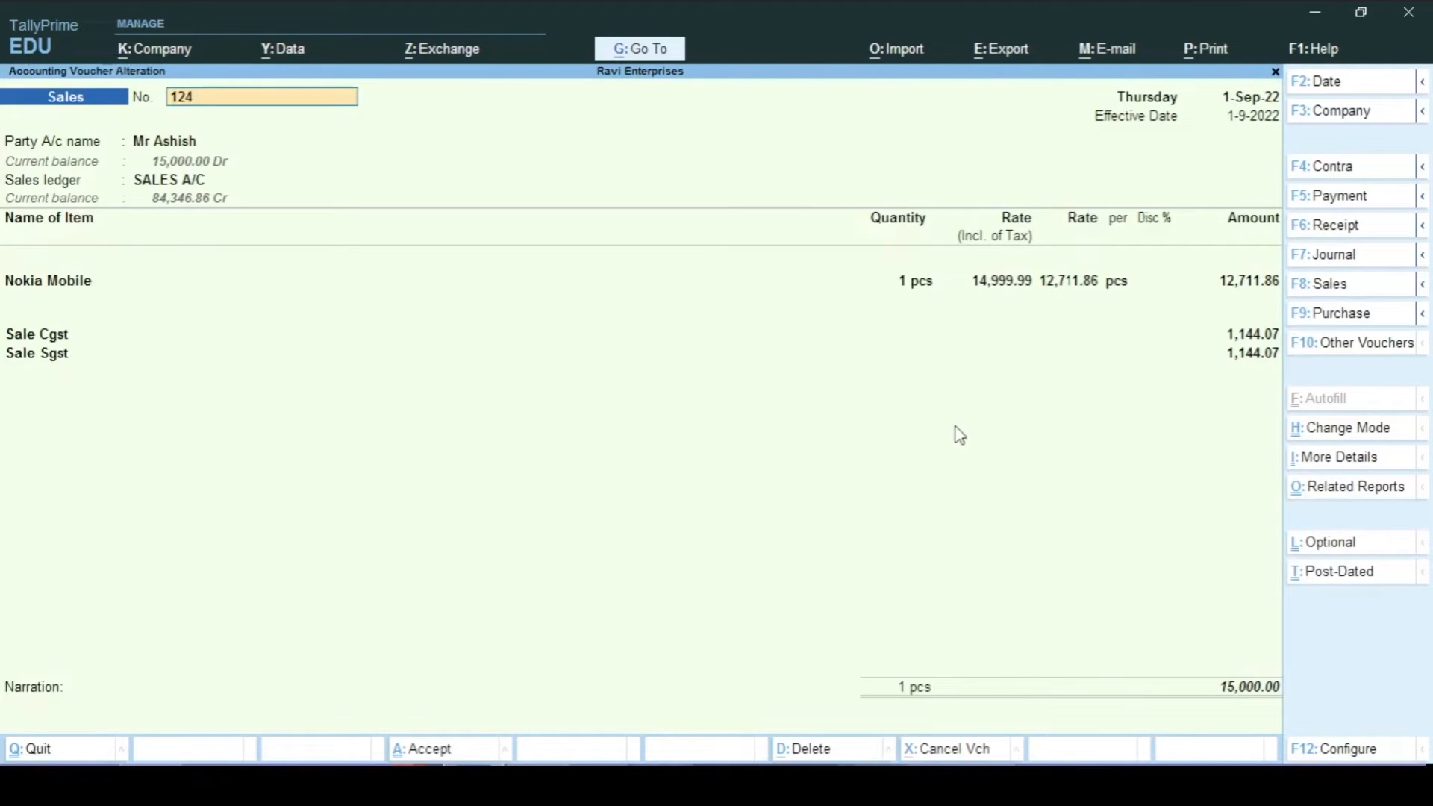
pyautogui.press('ctrl')
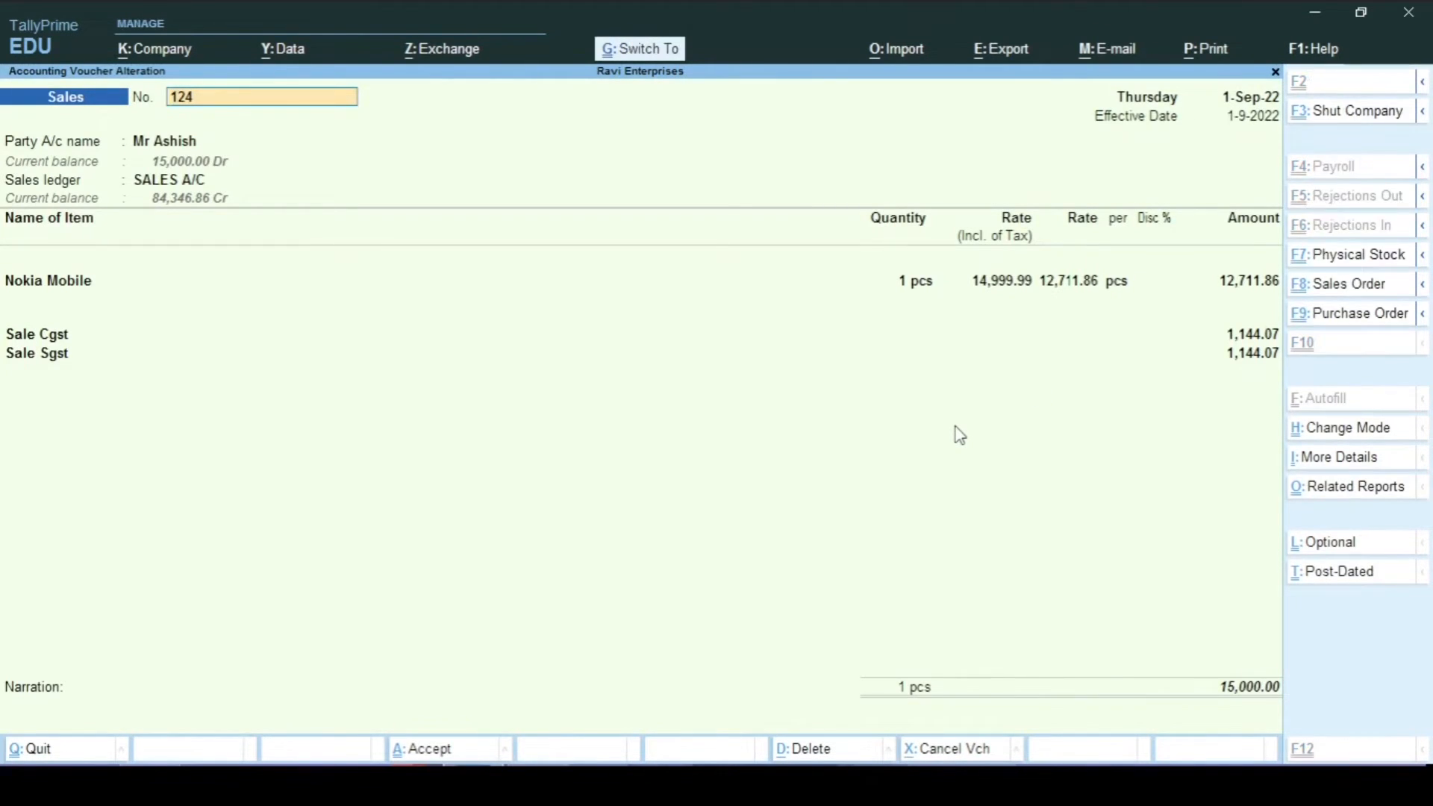
pyautogui.hotkey('ctrl', 'p')
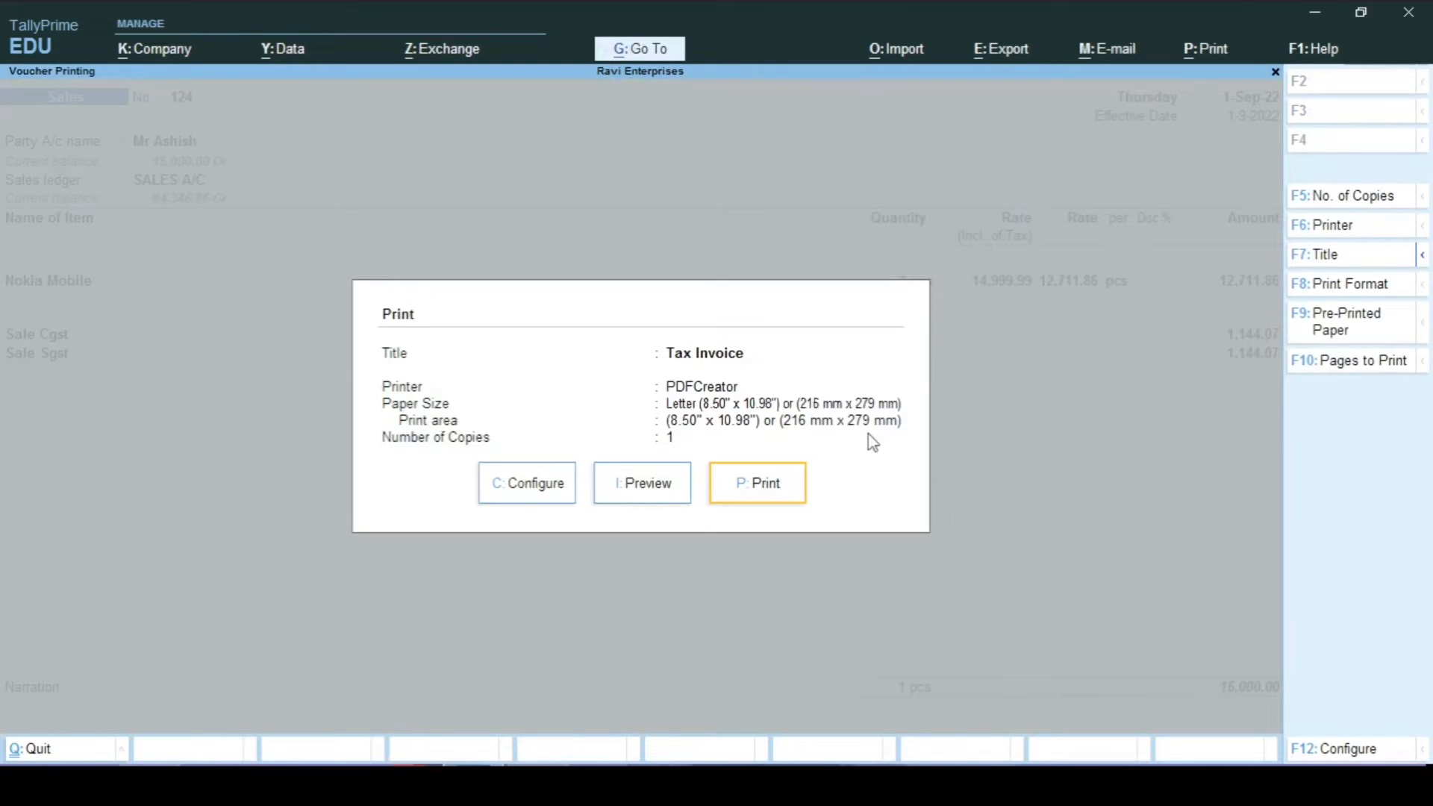
pyautogui.click(640, 497)
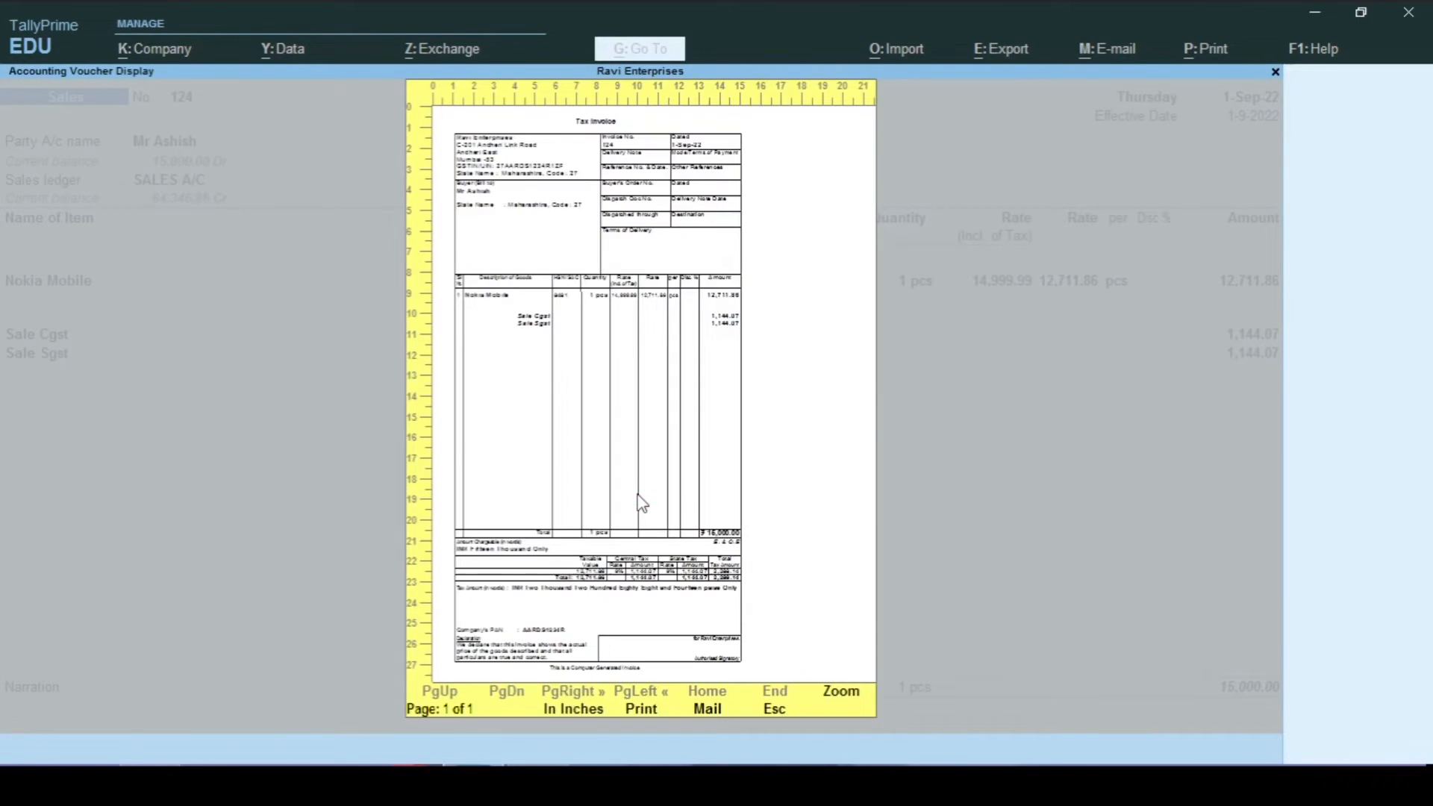
pyautogui.click(642, 504)
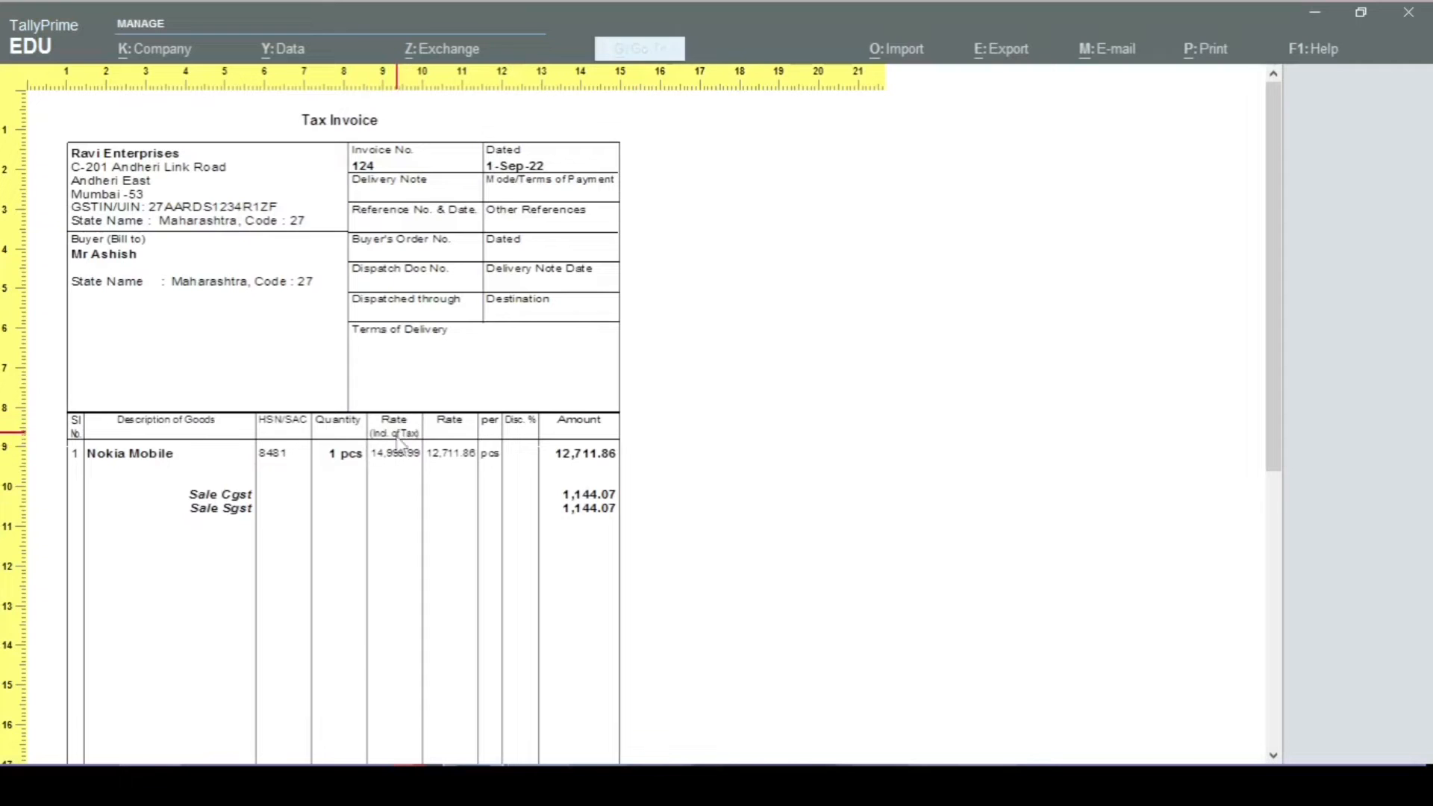
pyautogui.click(394, 477)
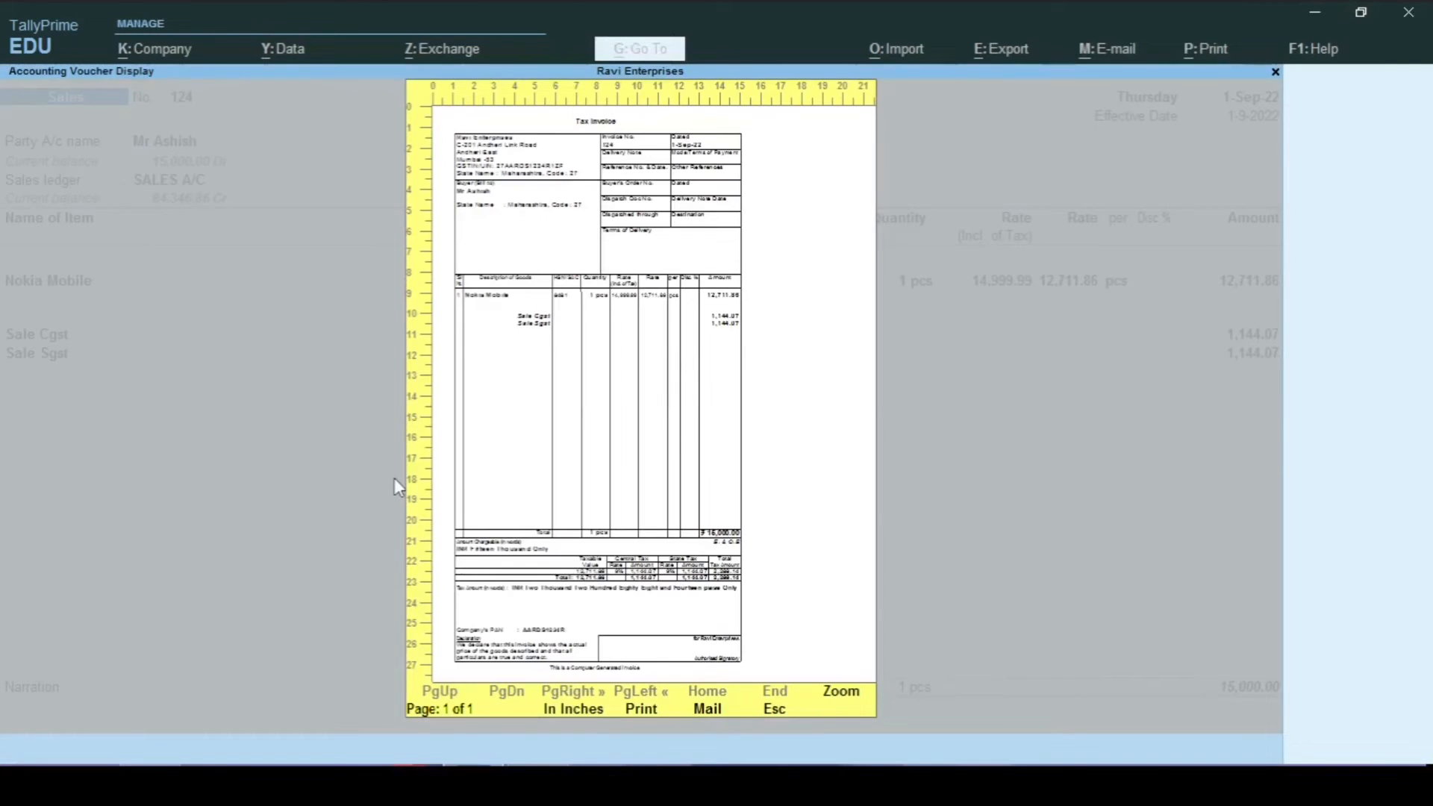
pyautogui.press('Escape')
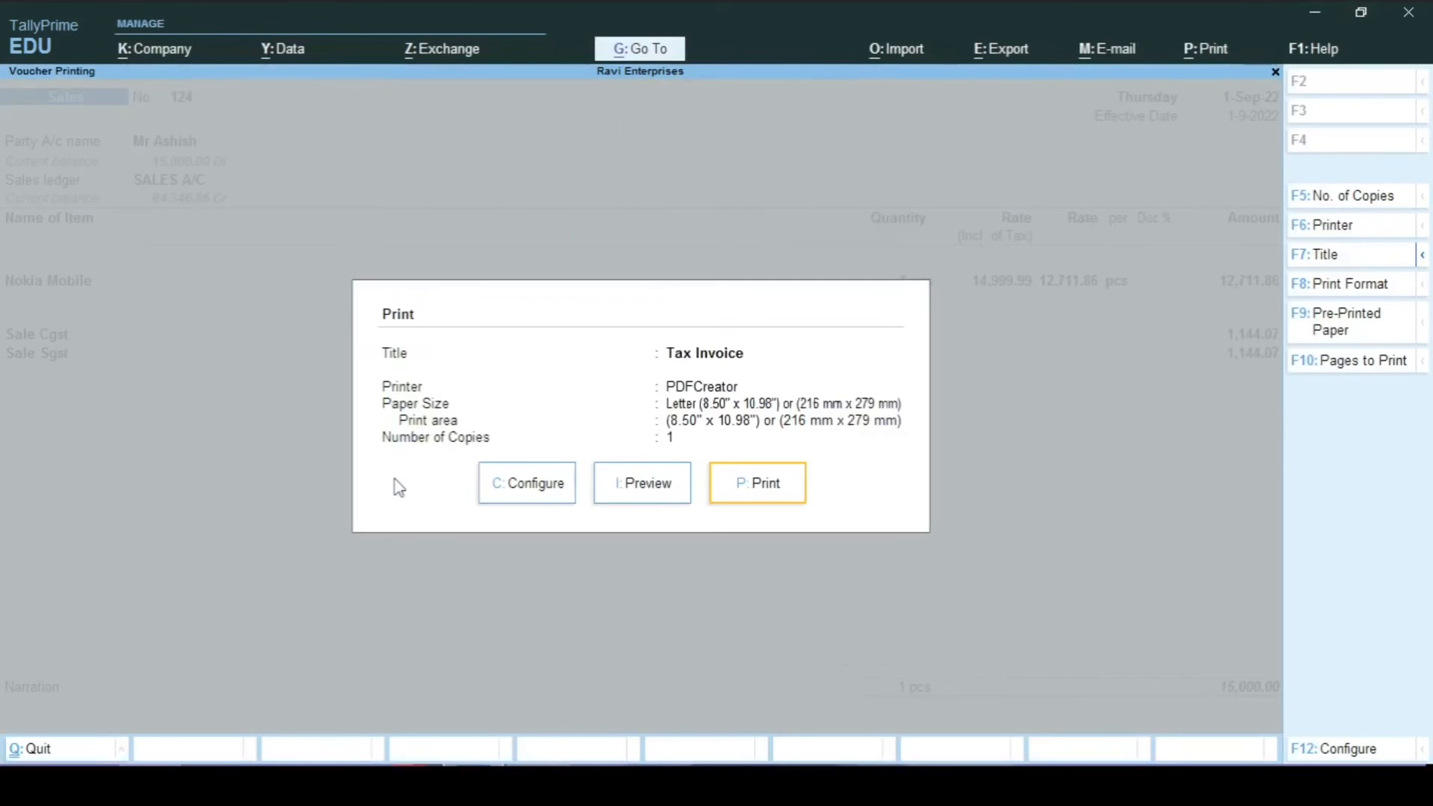
# - Set Show Rate Inclusive of Tax to No in the invoice print configuration and preview the resulting tax invoice
pyautogui.click(523, 495)
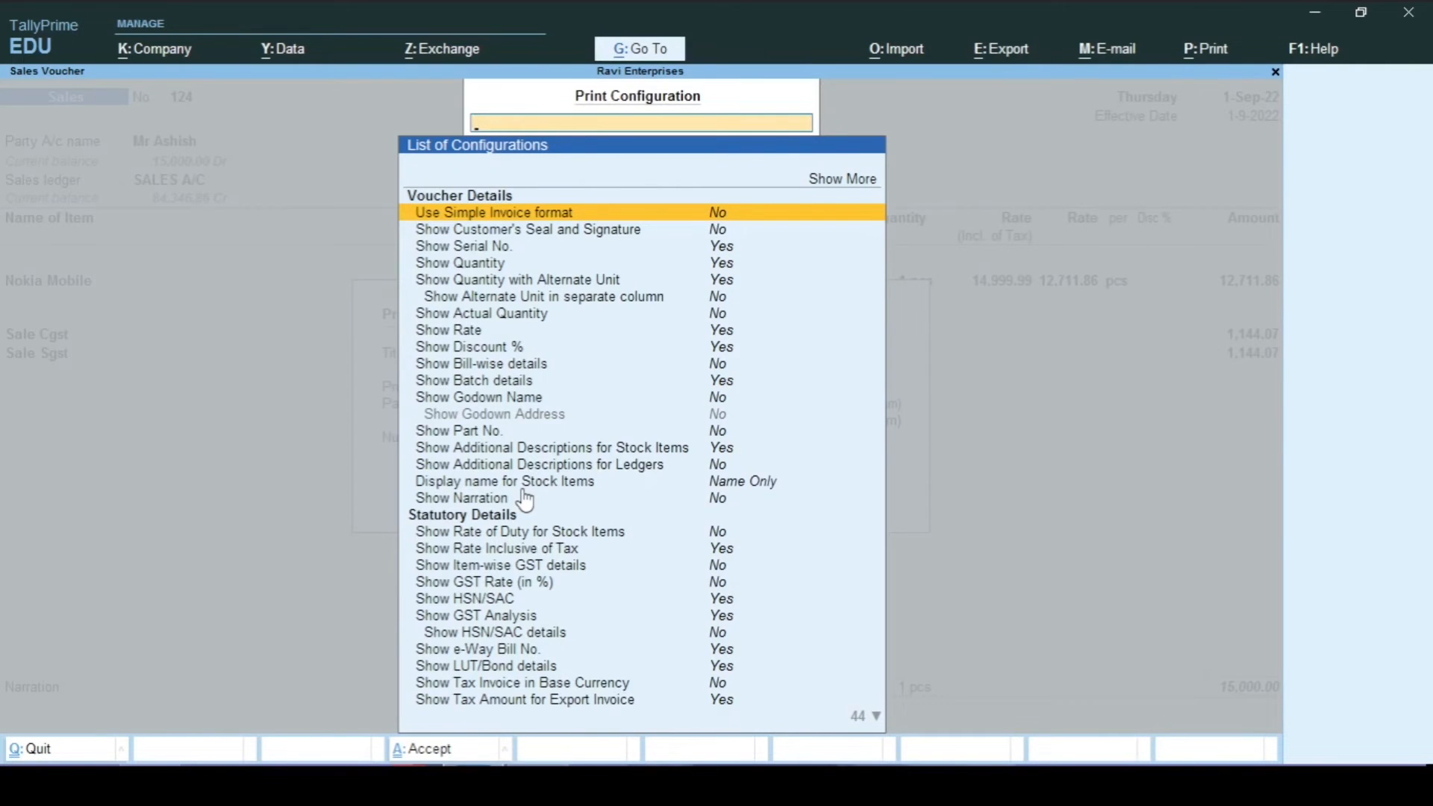
pyautogui.write('Inc')
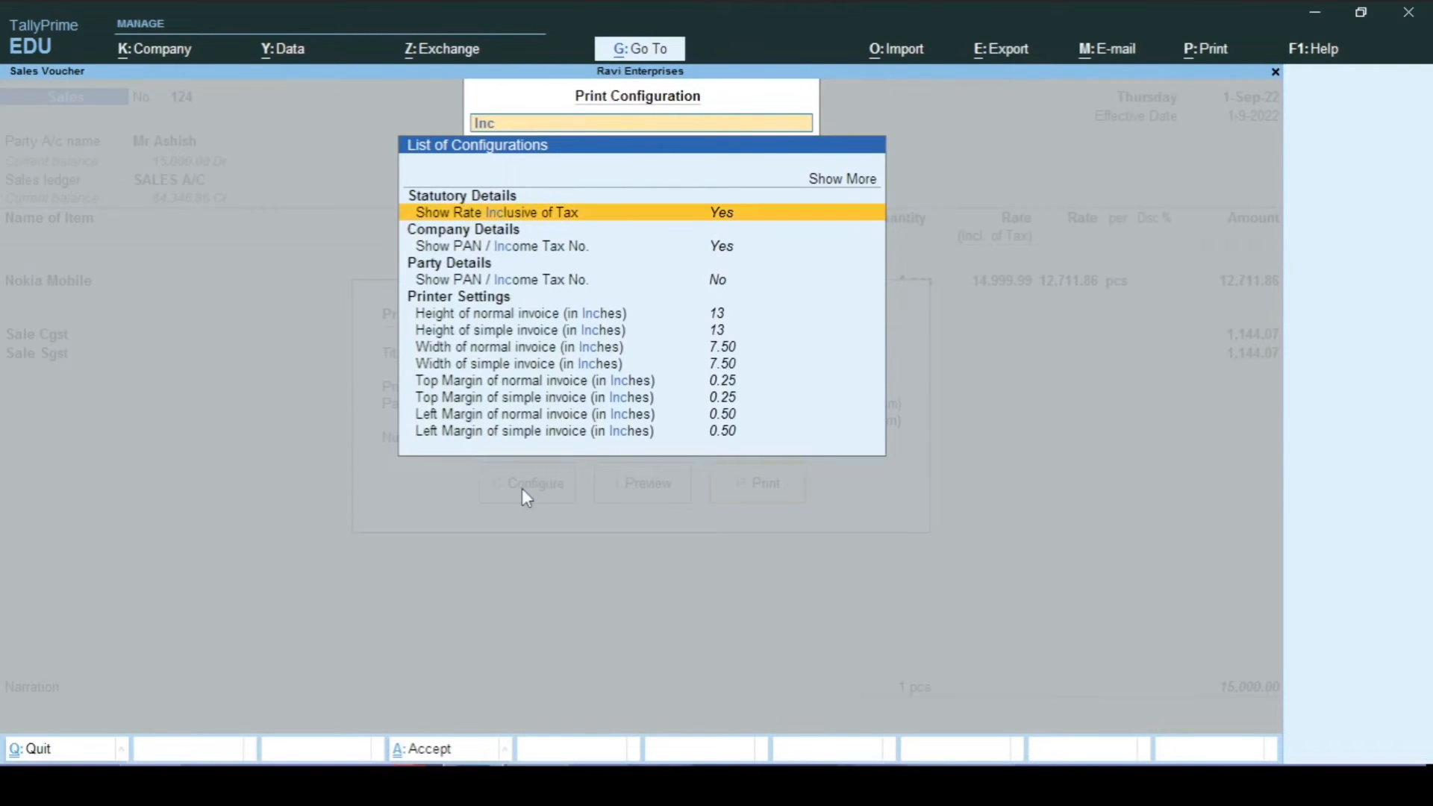
pyautogui.press('Return')
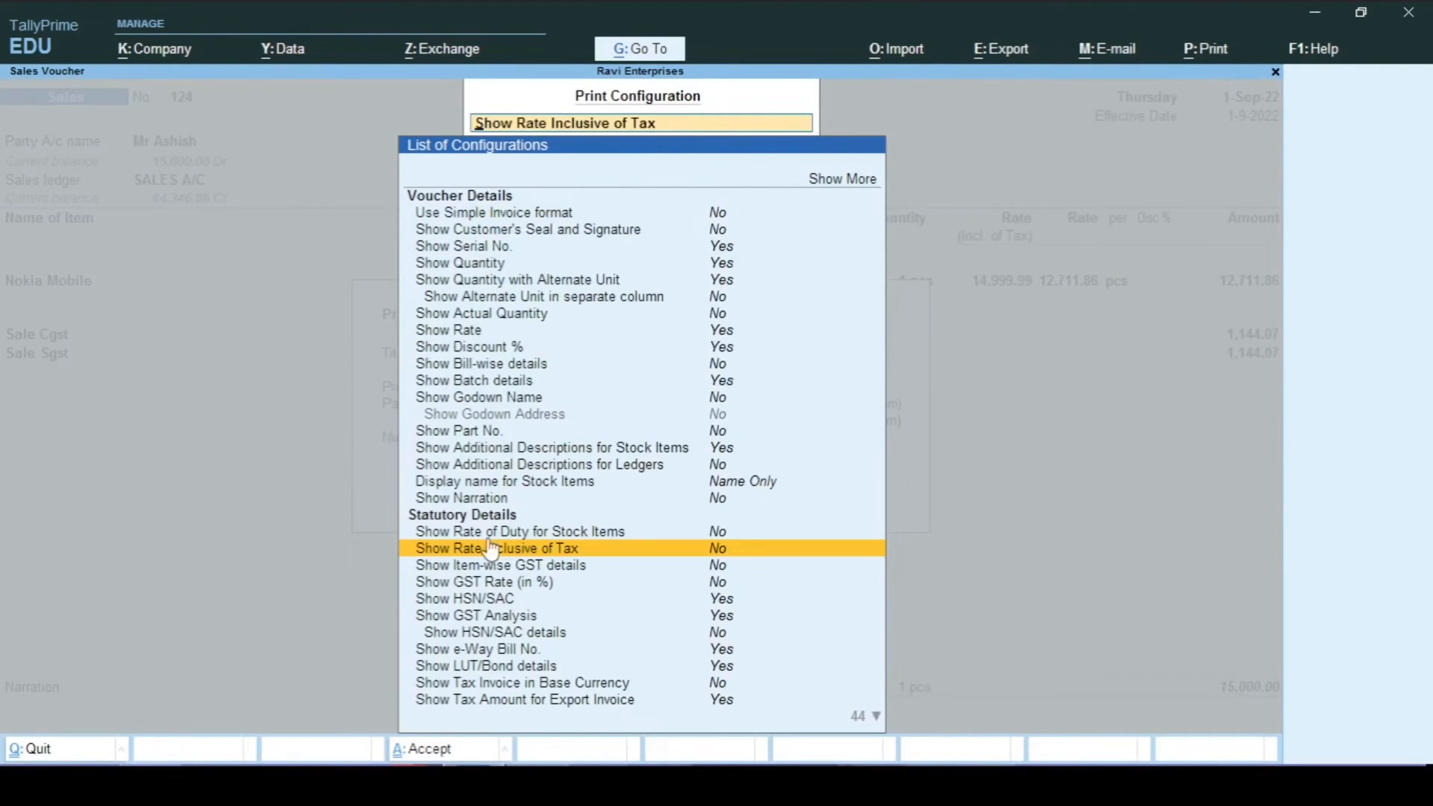
pyautogui.press('Escape')
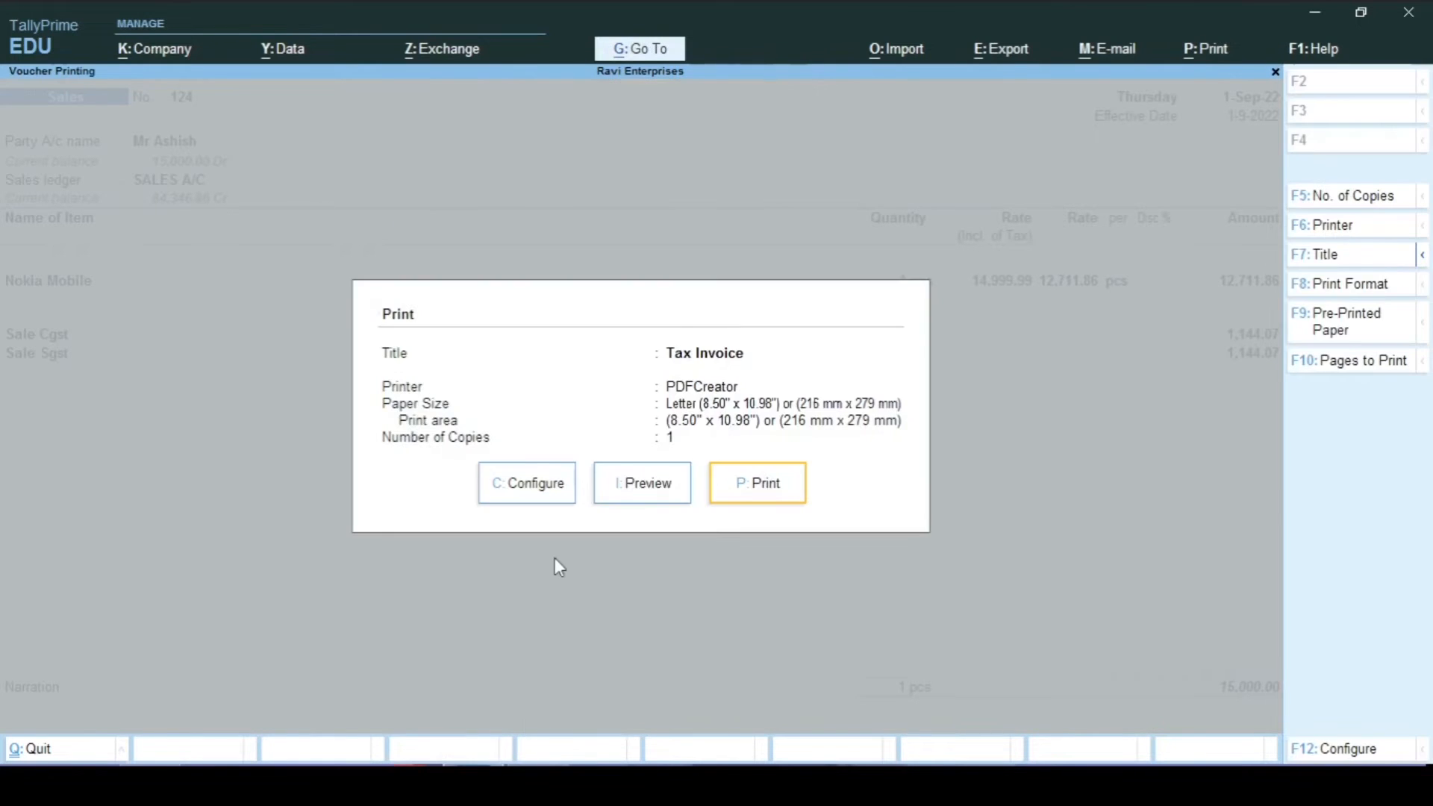
pyautogui.click(651, 503)
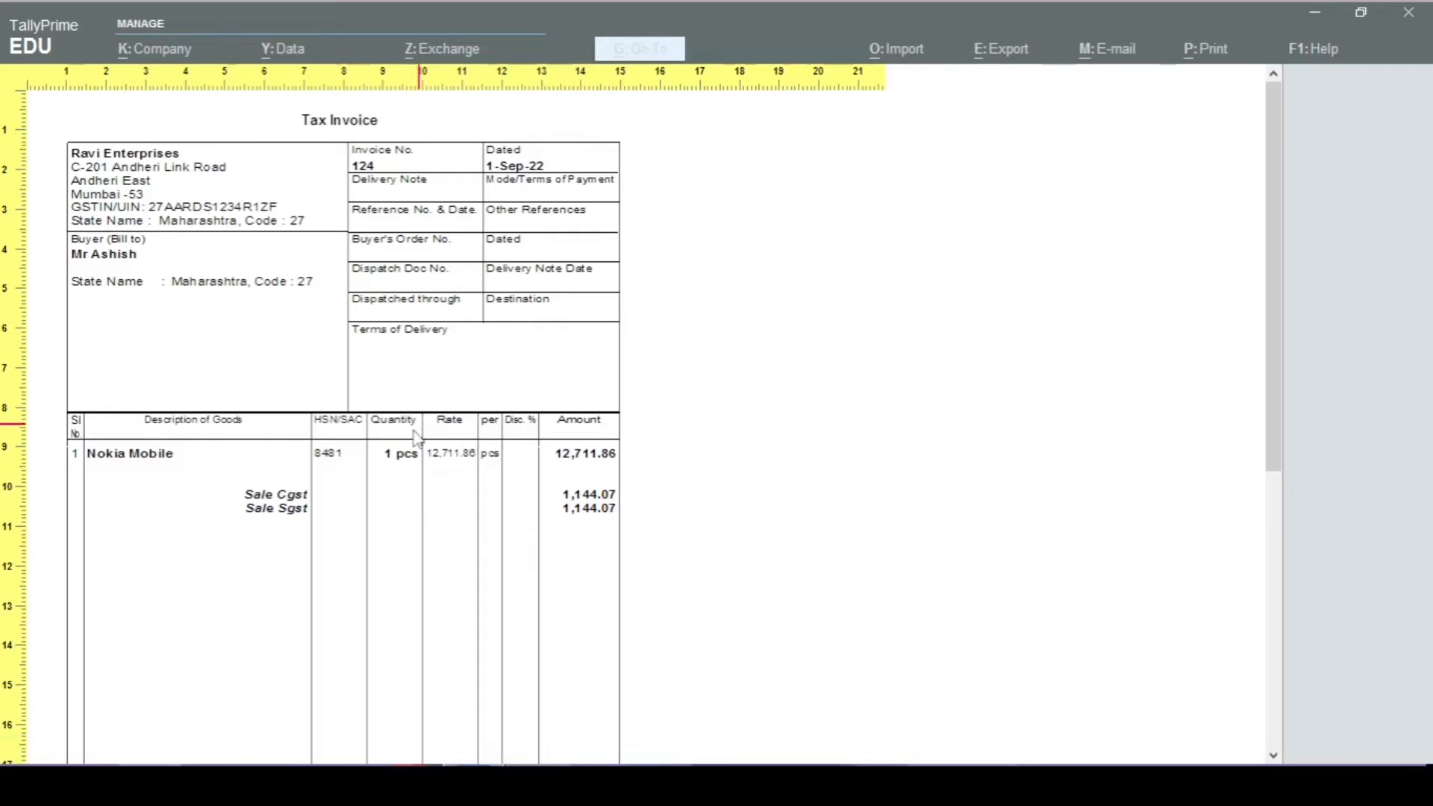
pyautogui.press('Escape')
pyautogui.press('Escape')
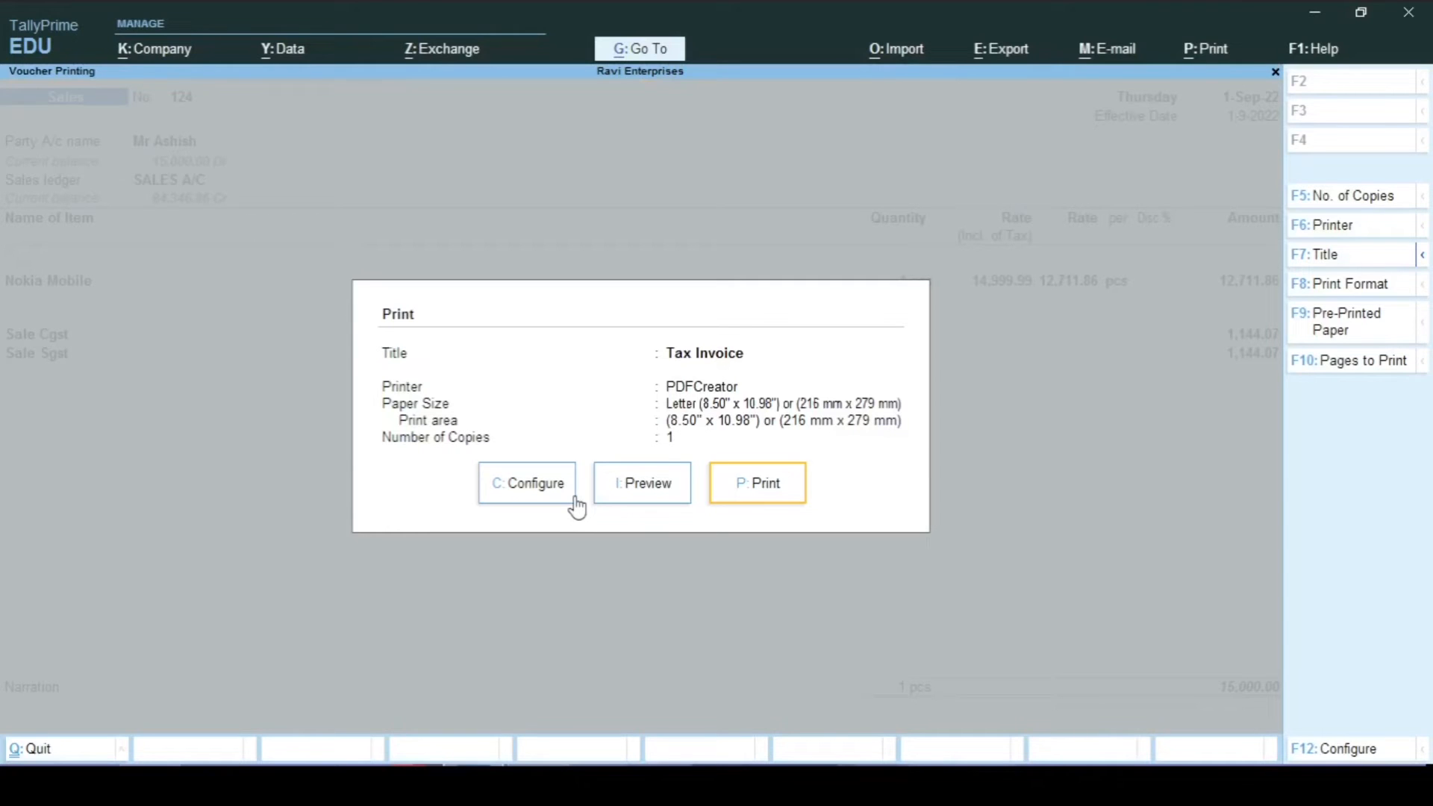
# - Set Show Rate Inclusive of Tax to Yes in the invoice print configuration and save it
pyautogui.click(546, 498)
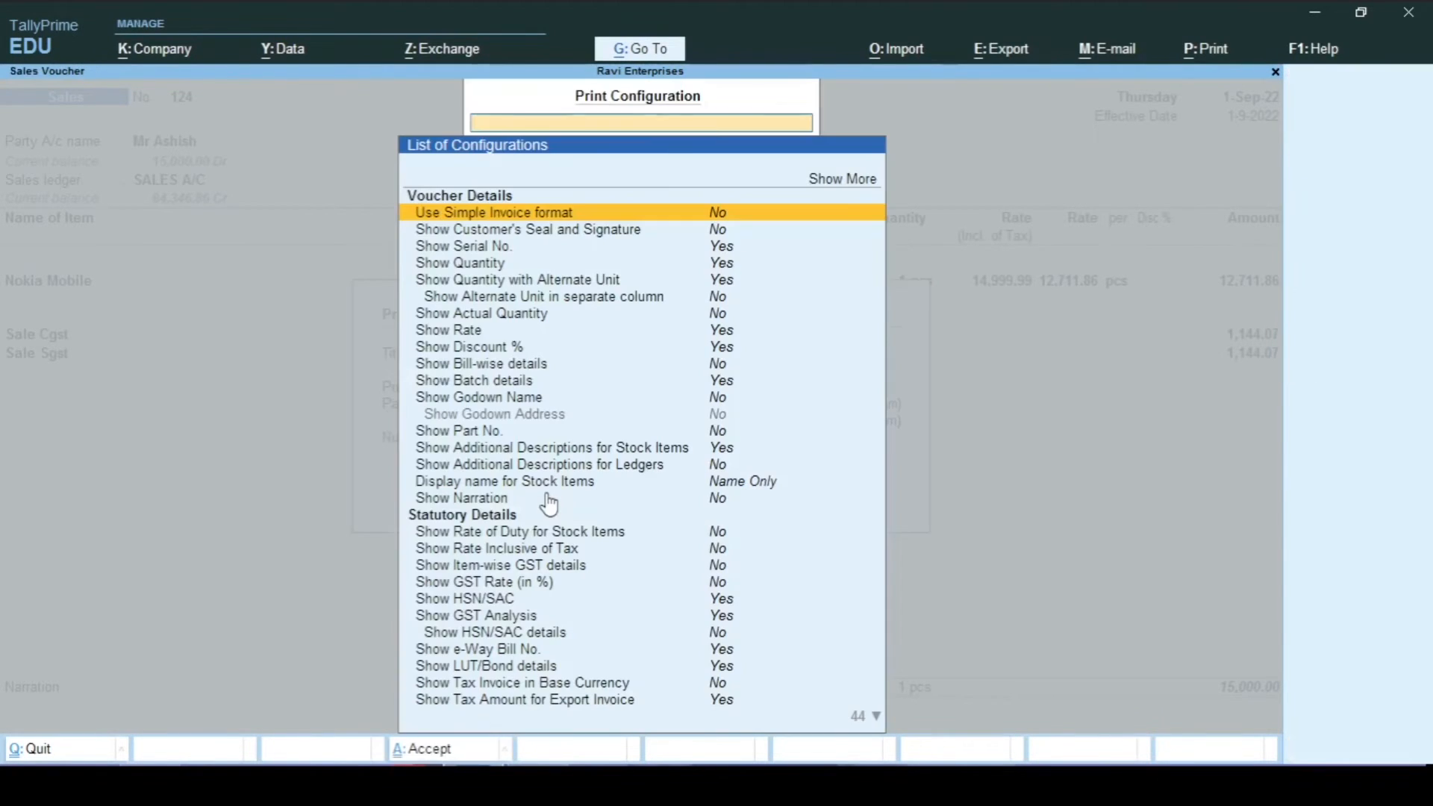
pyautogui.write('In')
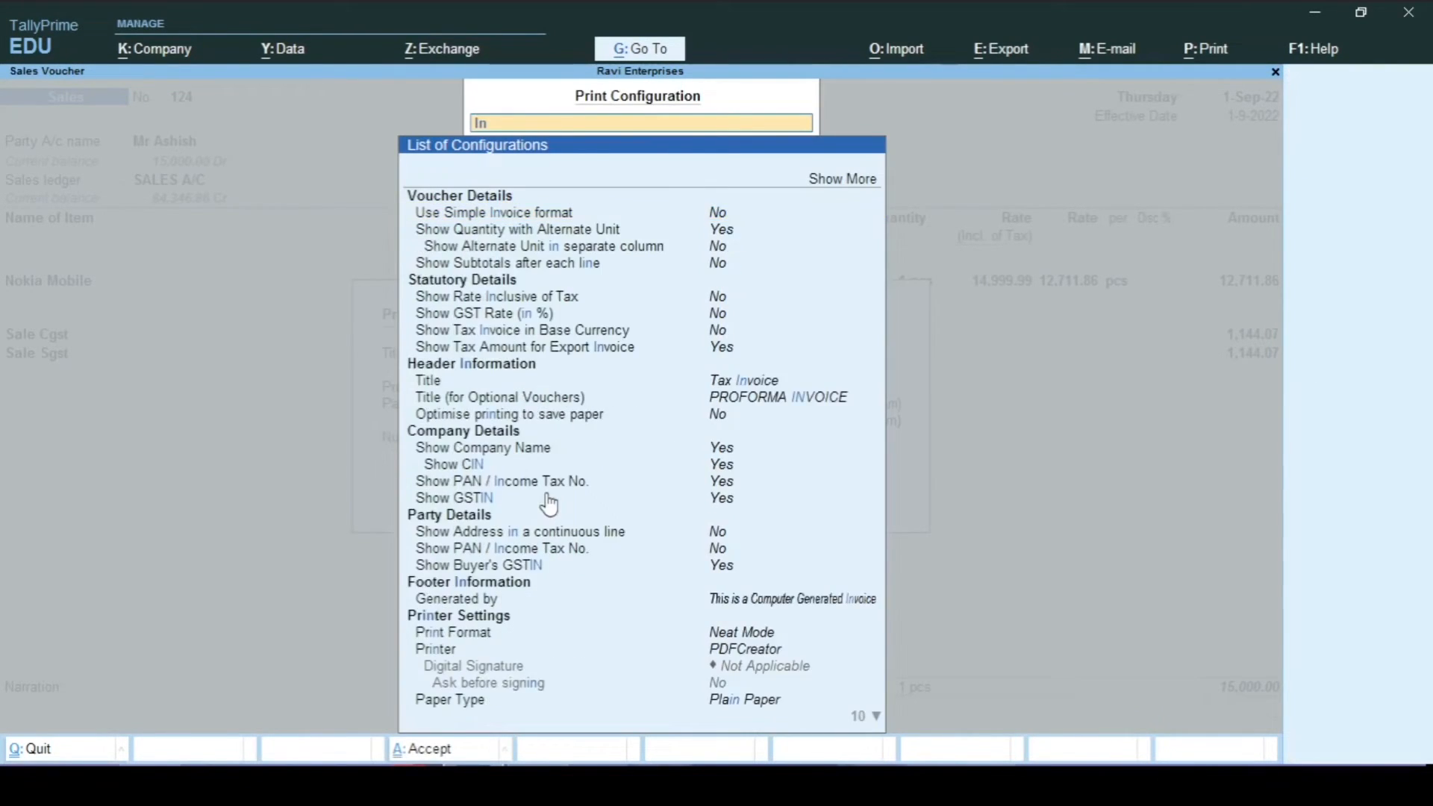
pyautogui.write('clu')
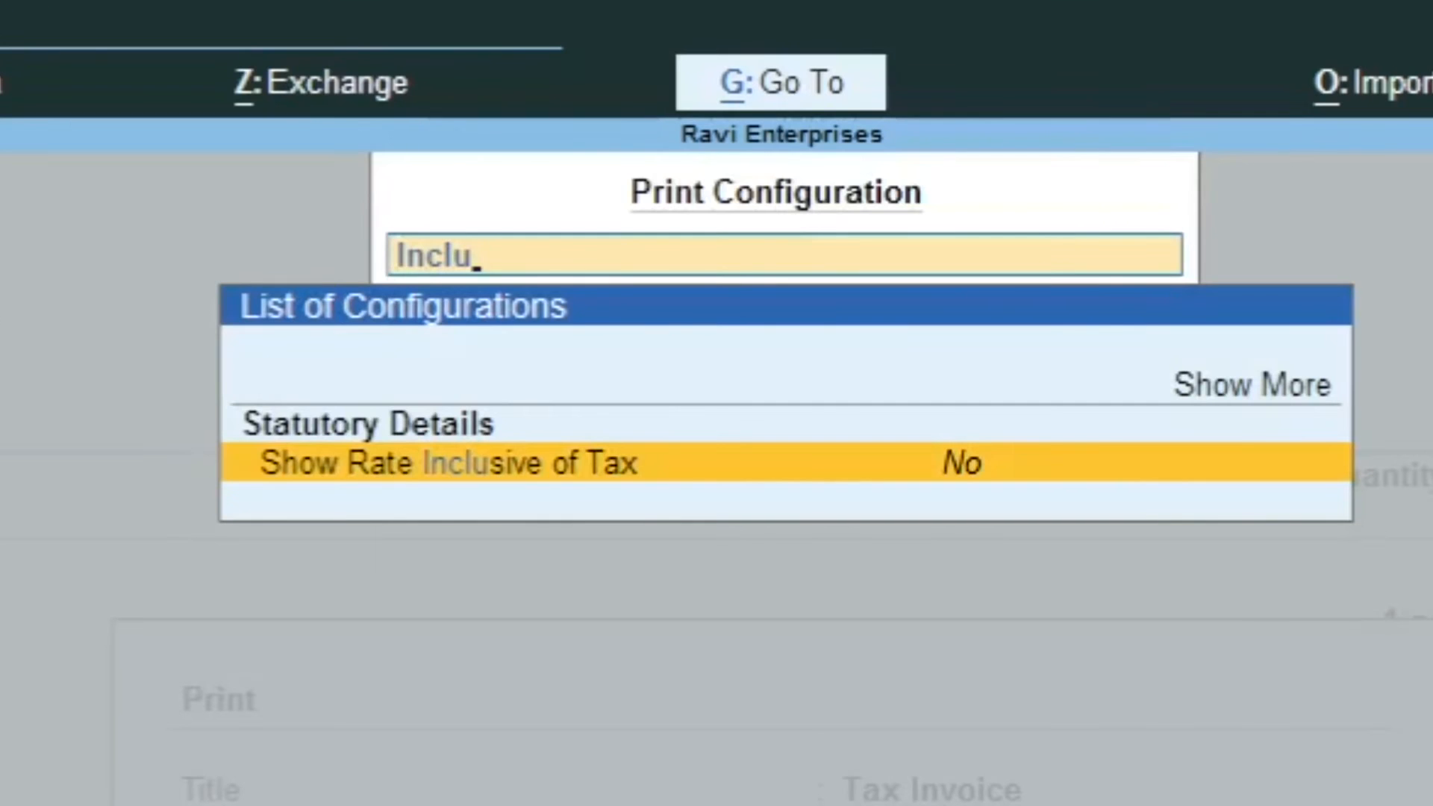
pyautogui.press('Return')
pyautogui.hotkey('ctrl', 'a')
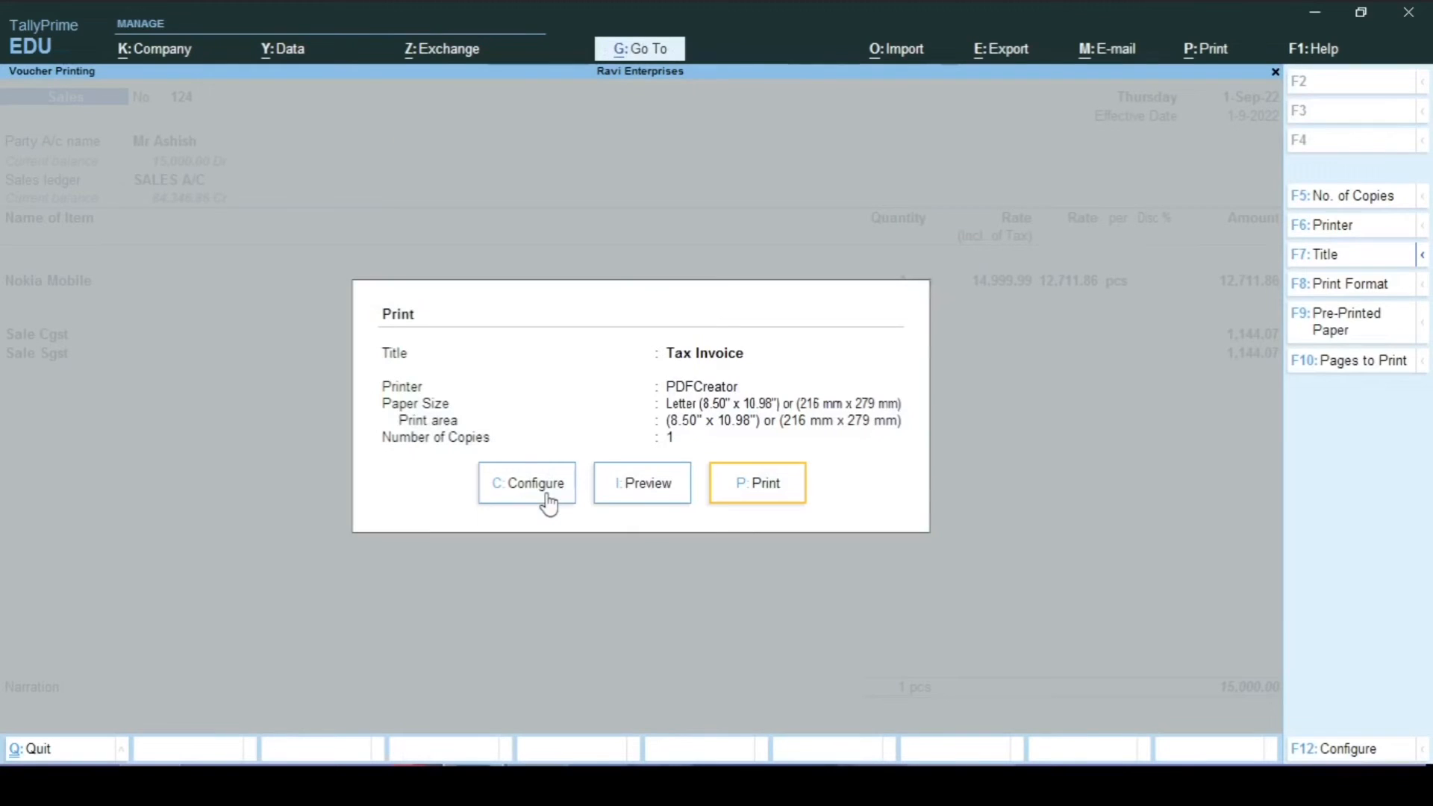
# - Preview the tax invoice enlarged to check its tax-inclusive rate column, and return to the voucher
pyautogui.click(654, 497)
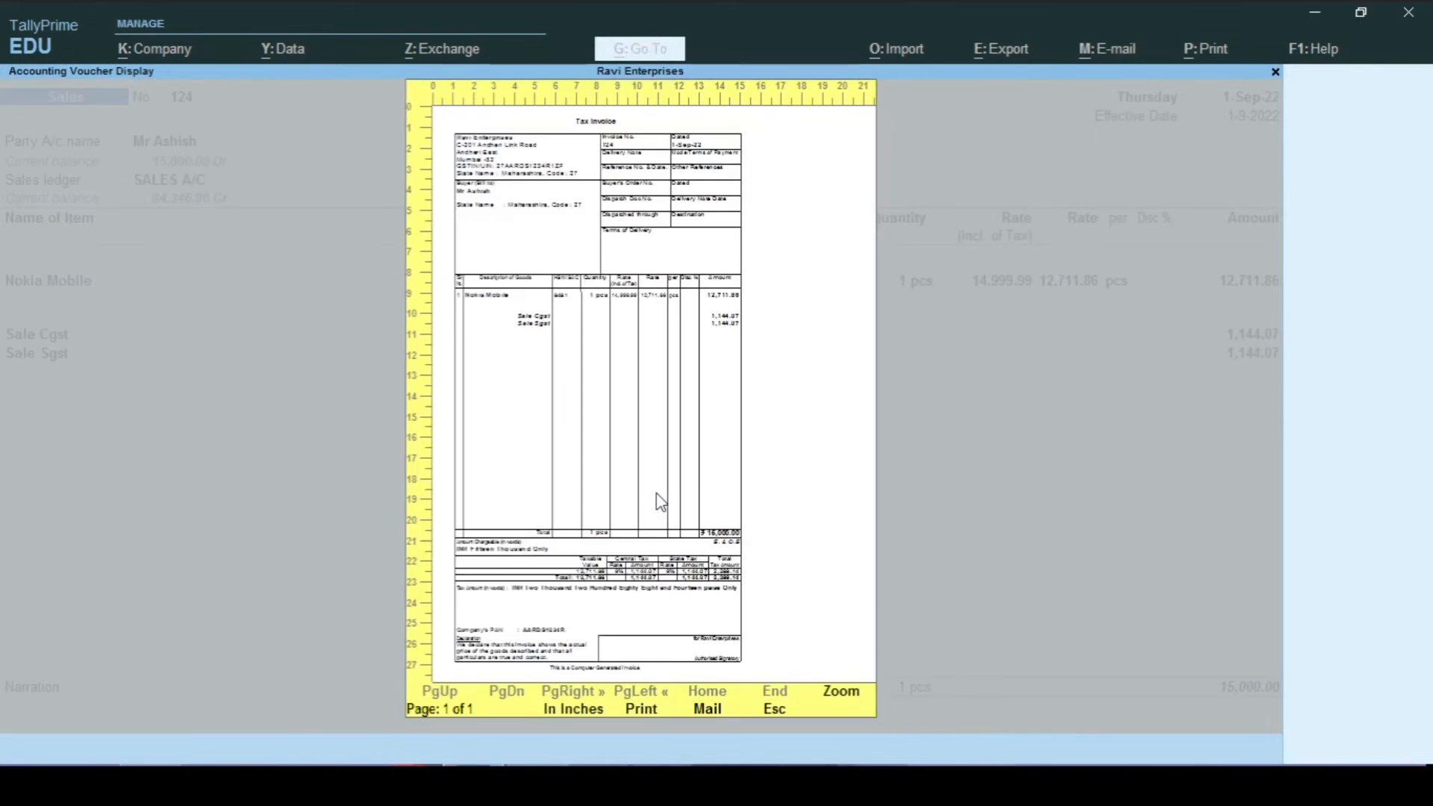
pyautogui.click(661, 502)
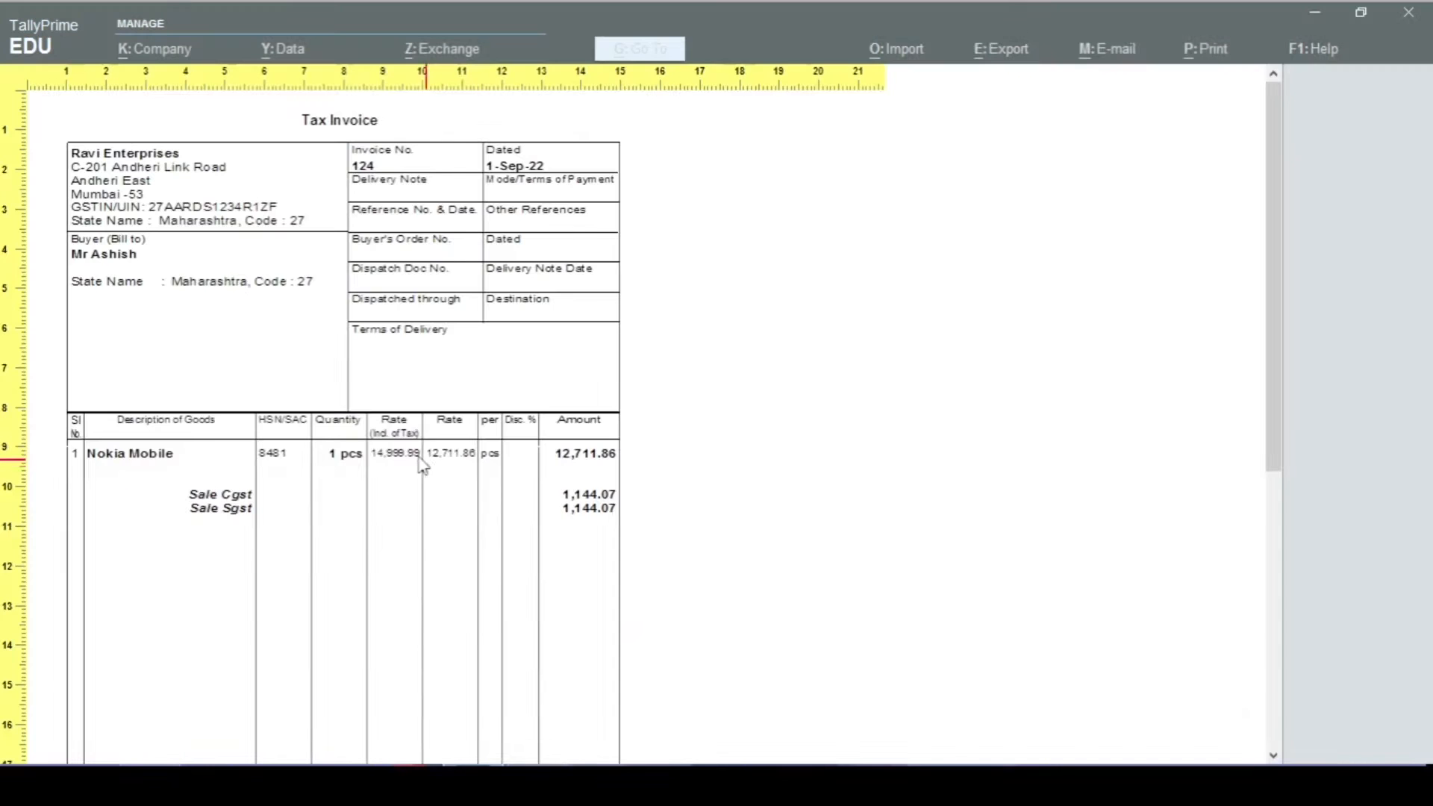
pyautogui.press('Escape')
pyautogui.press('Escape')
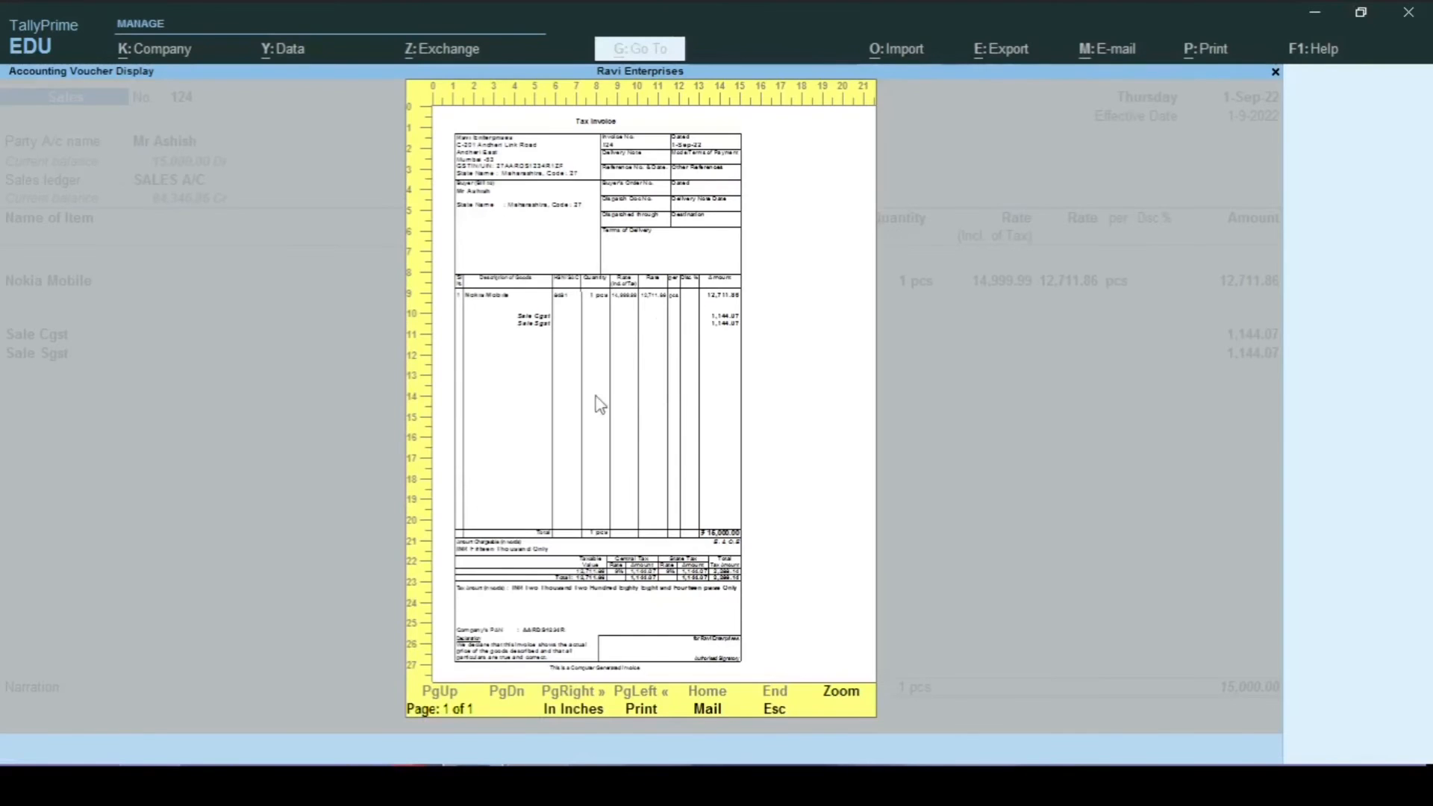
pyautogui.press('Escape')
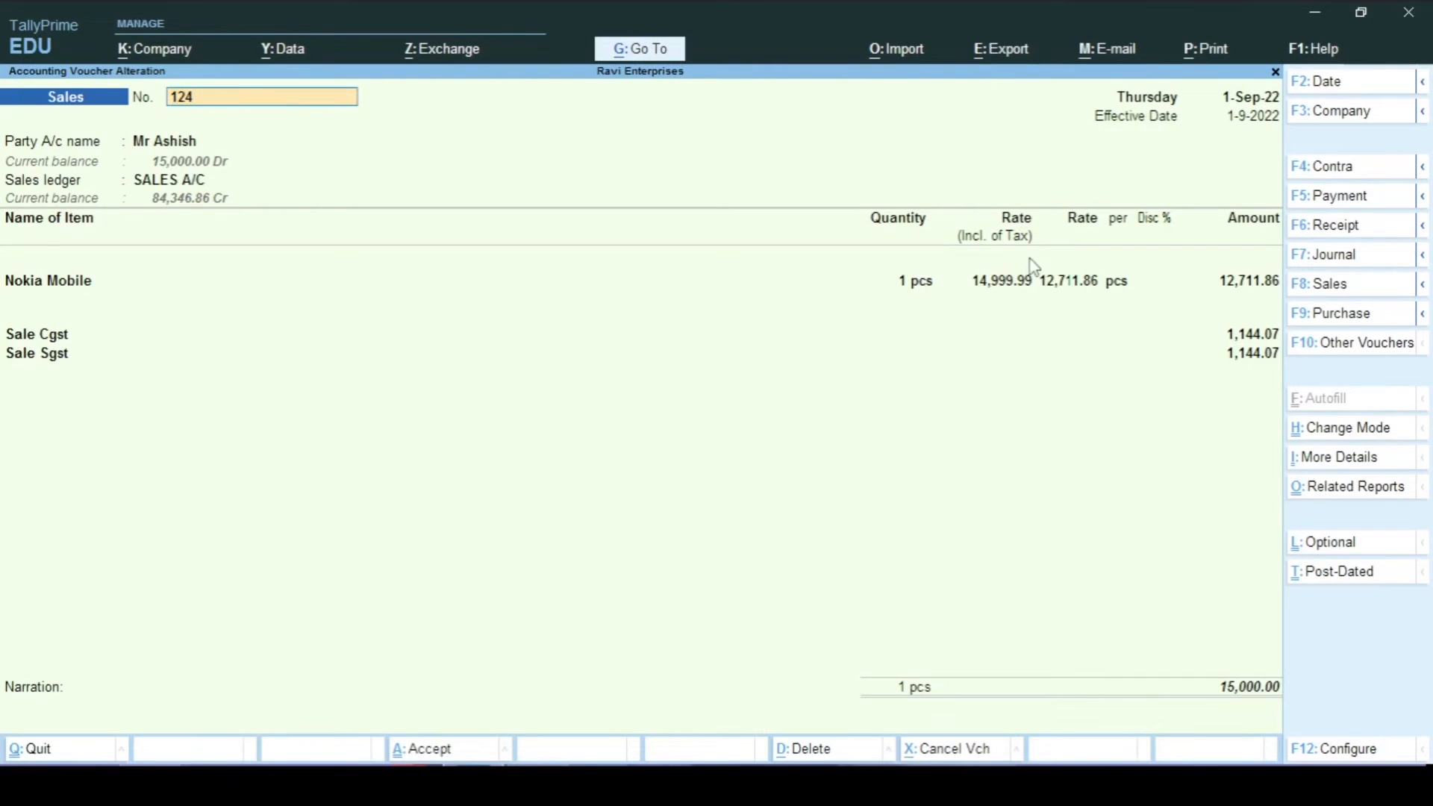
# - Quit the Nokia Mobile sales voucher without saving and return to the Gateway of Tally
pyautogui.press('BackSpace')
pyautogui.press('Escape')
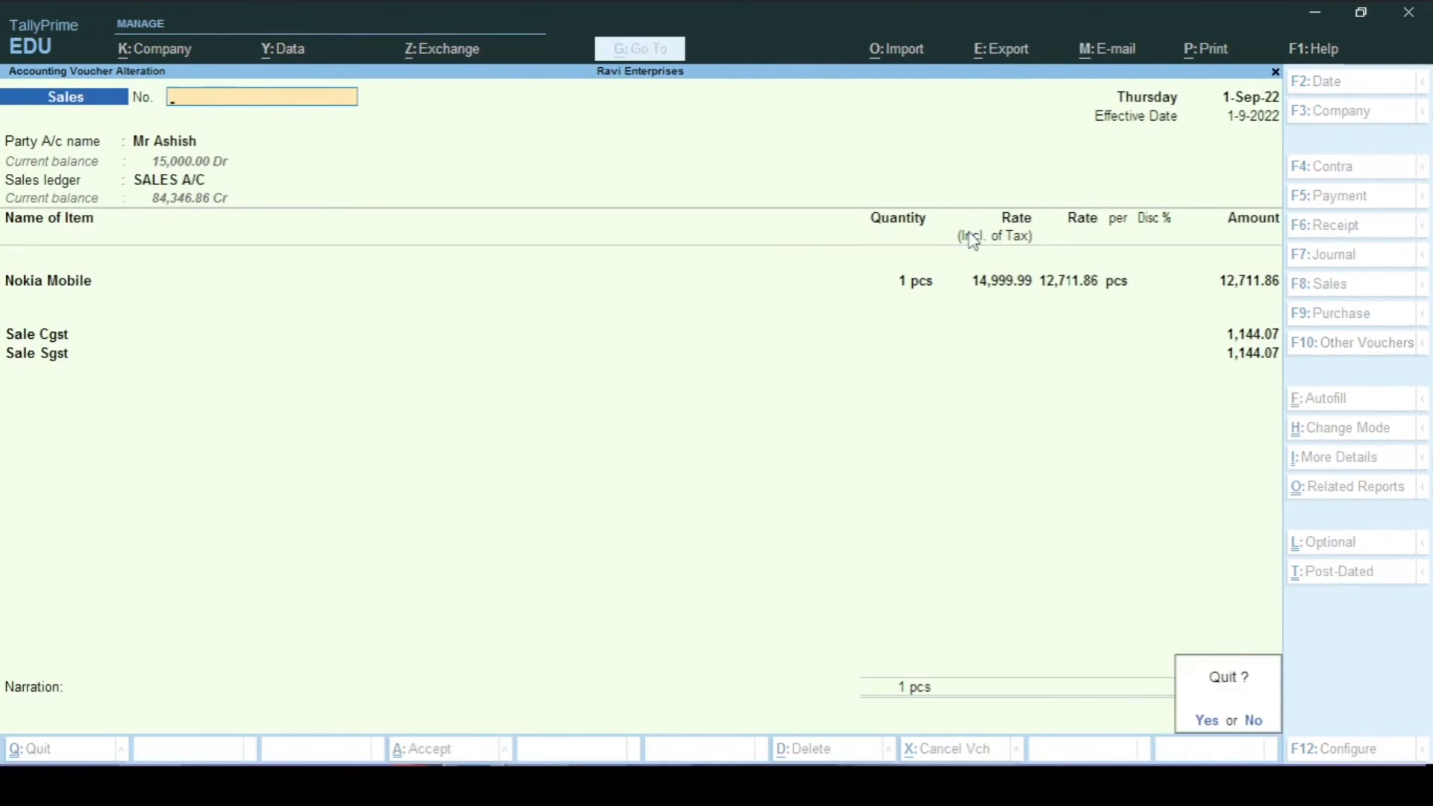
pyautogui.press('Return')
pyautogui.press('Escape')
pyautogui.press('Escape')
pyautogui.press('Escape')
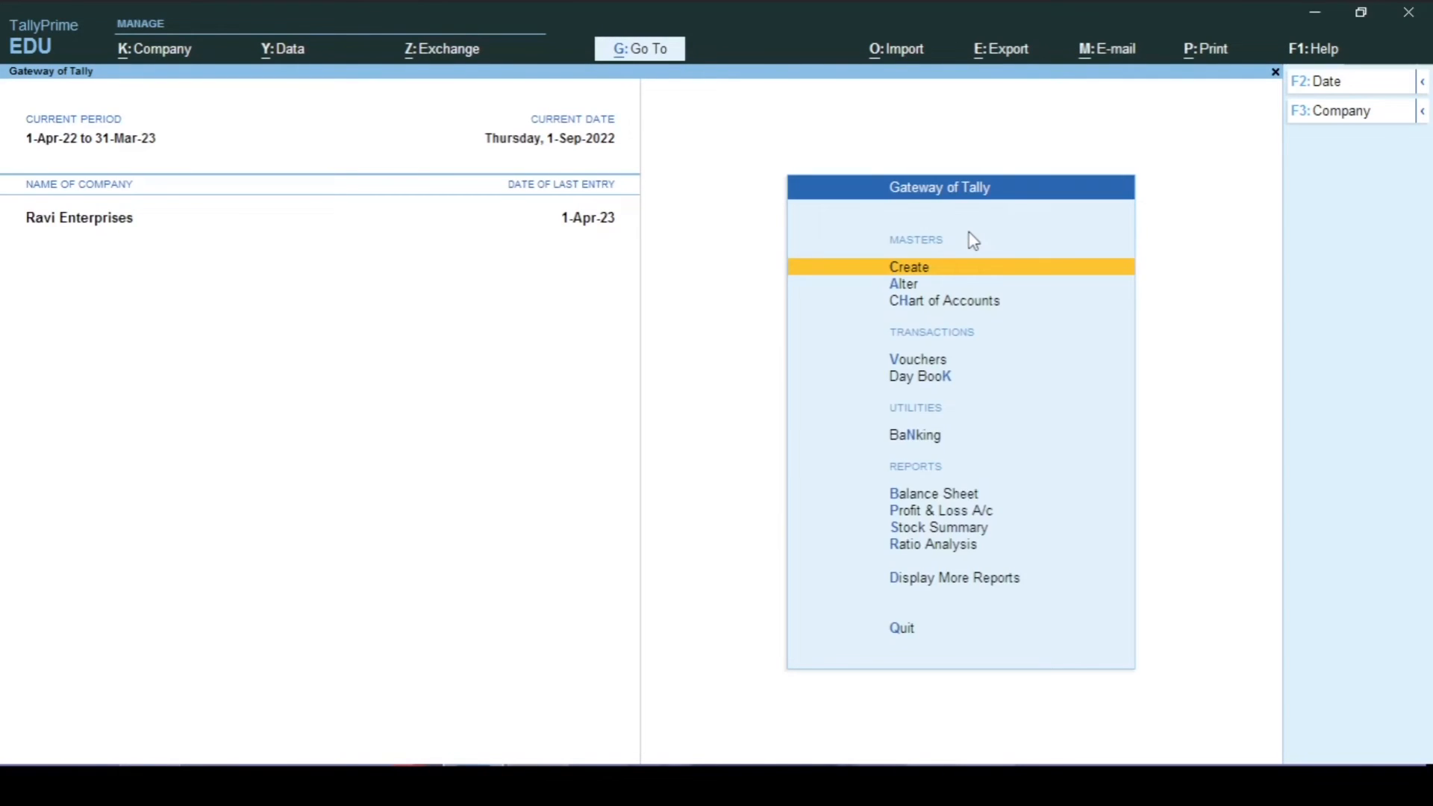
# - Display the account book ledger for Xps Developers and open its 1-Jul-22 sales voucher
pyautogui.press('d')
pyautogui.press('a')
pyautogui.write('dal')
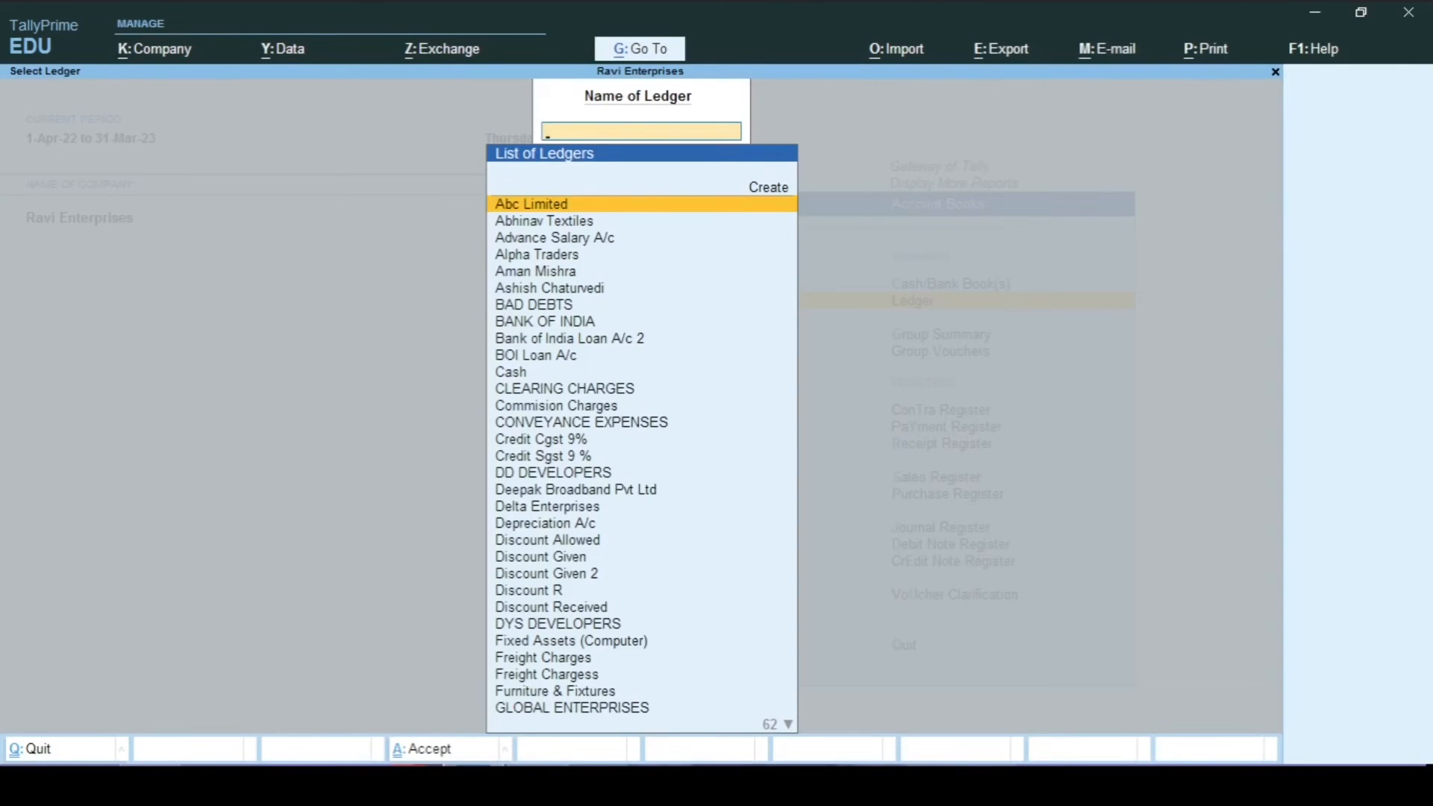
pyautogui.write('Xps')
pyautogui.press('Return')
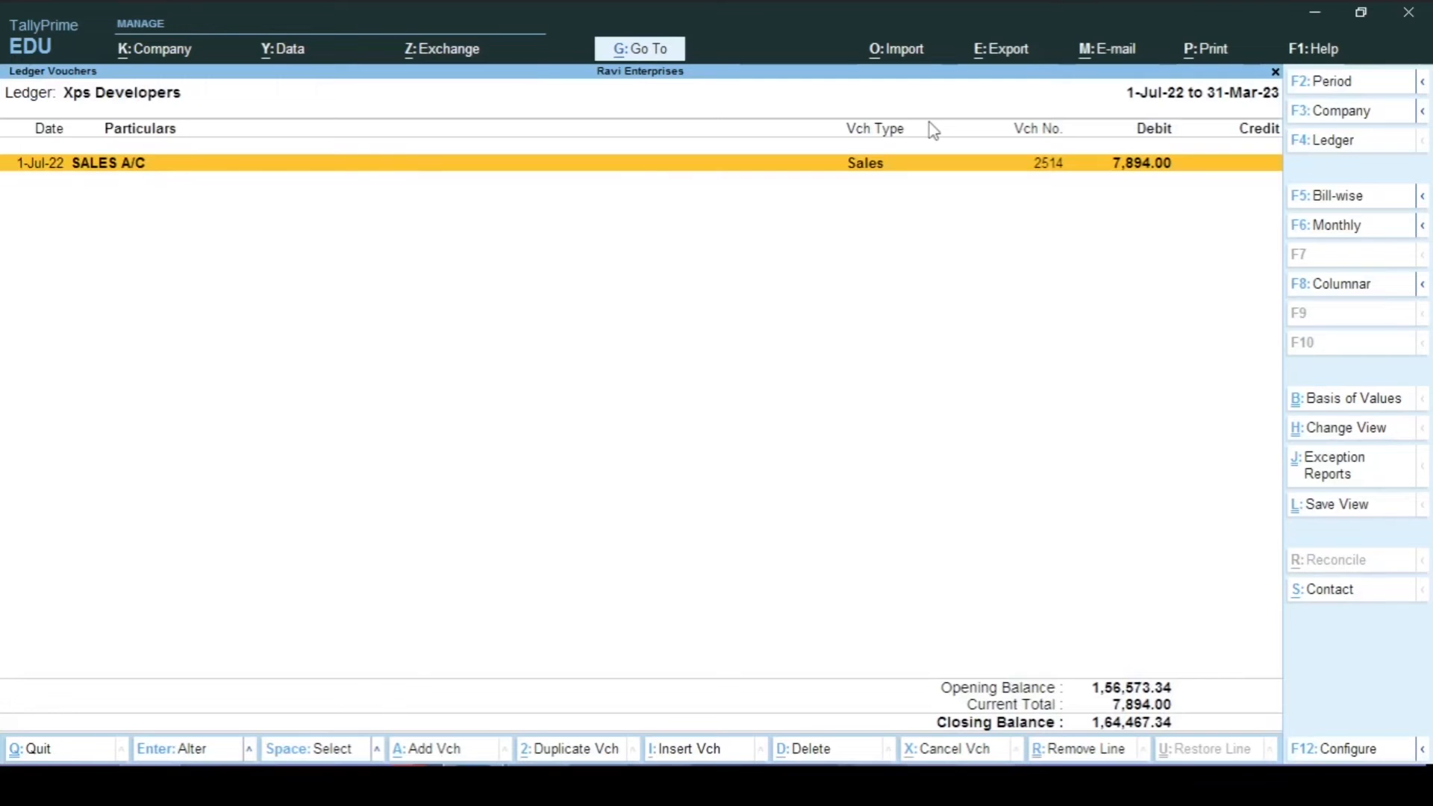
pyautogui.press('Return')
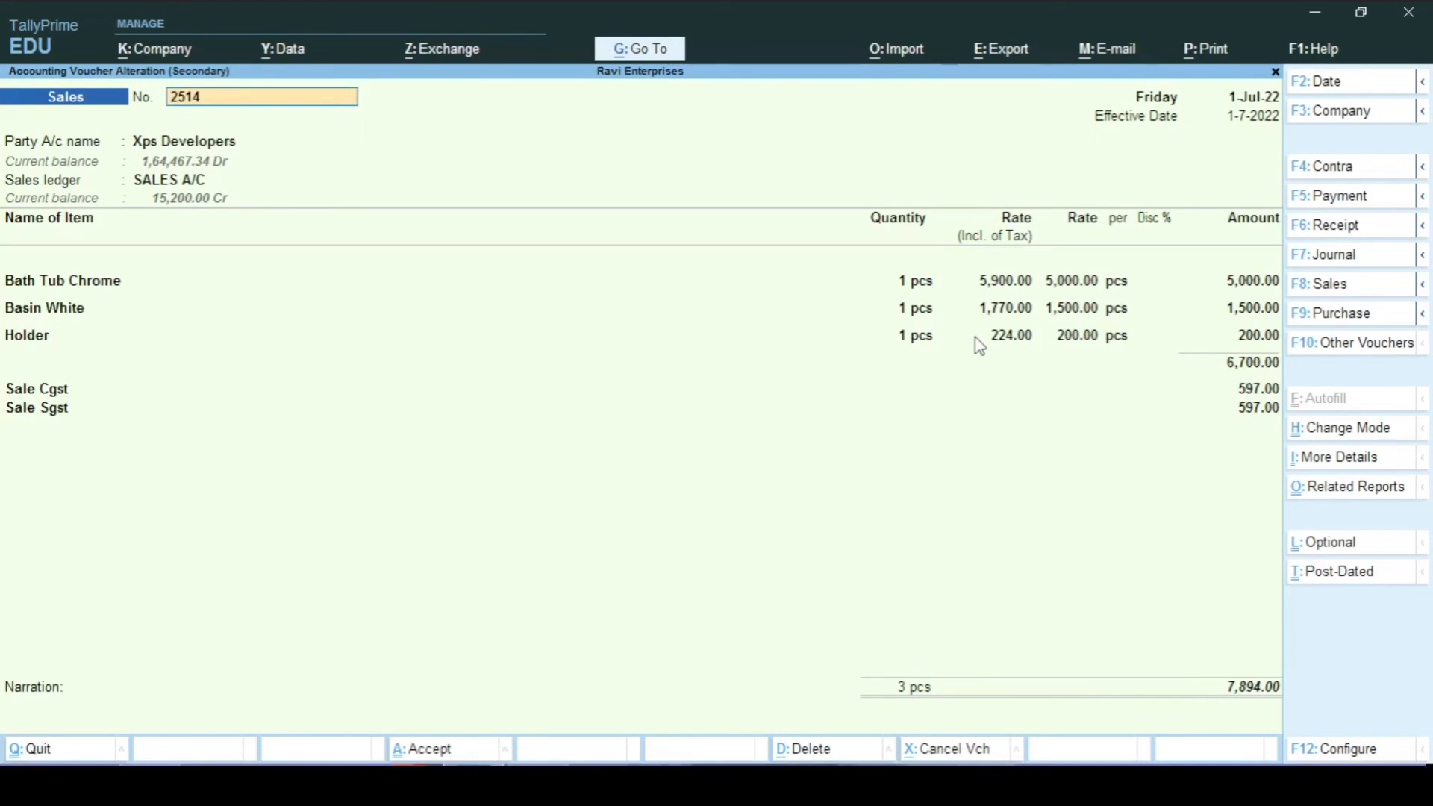
# - Set Show Item-wise GST details to Yes in the voucher's print configuration, save it, and preview the tax invoice enlarged
pyautogui.press('ctrl')
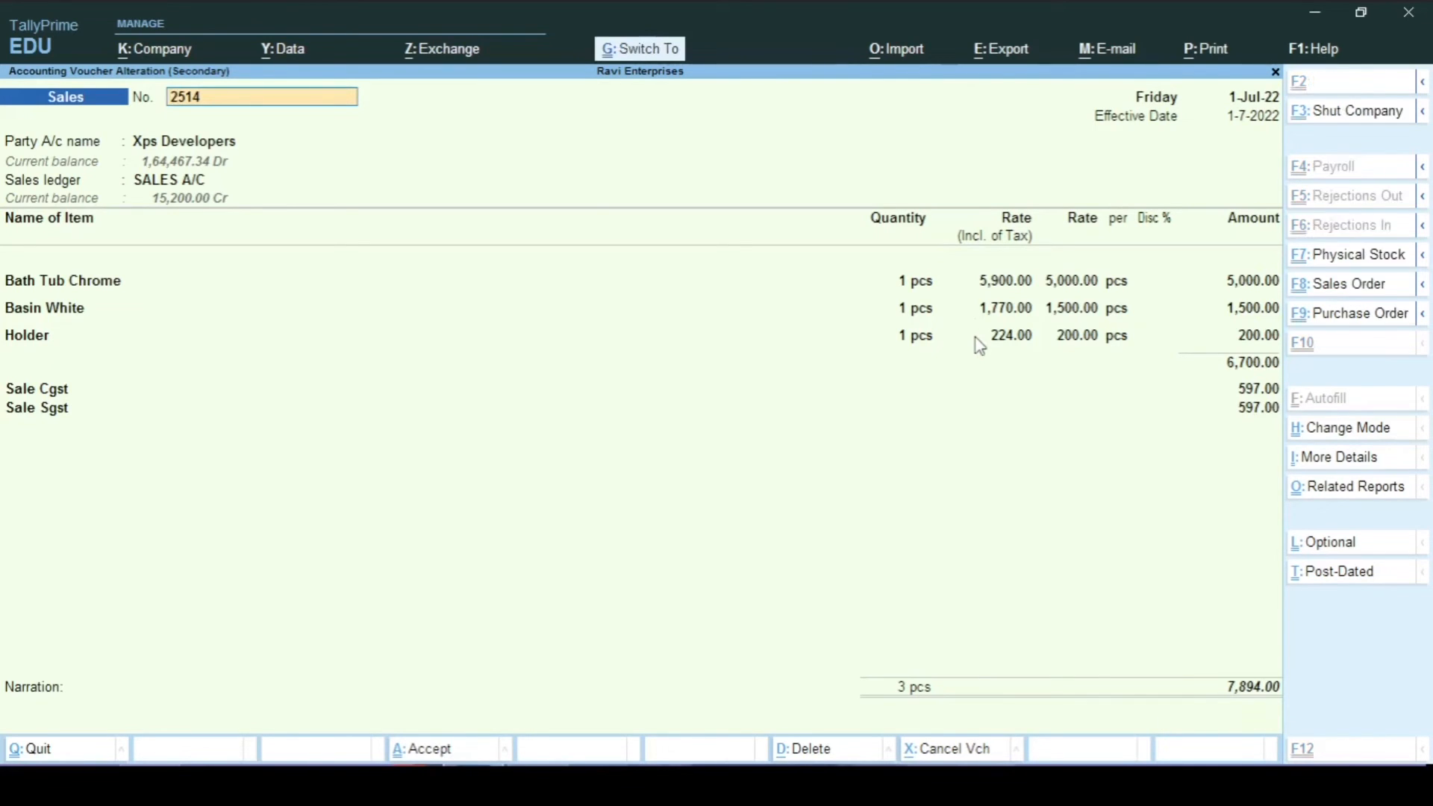
pyautogui.hotkey('ctrl', 'p')
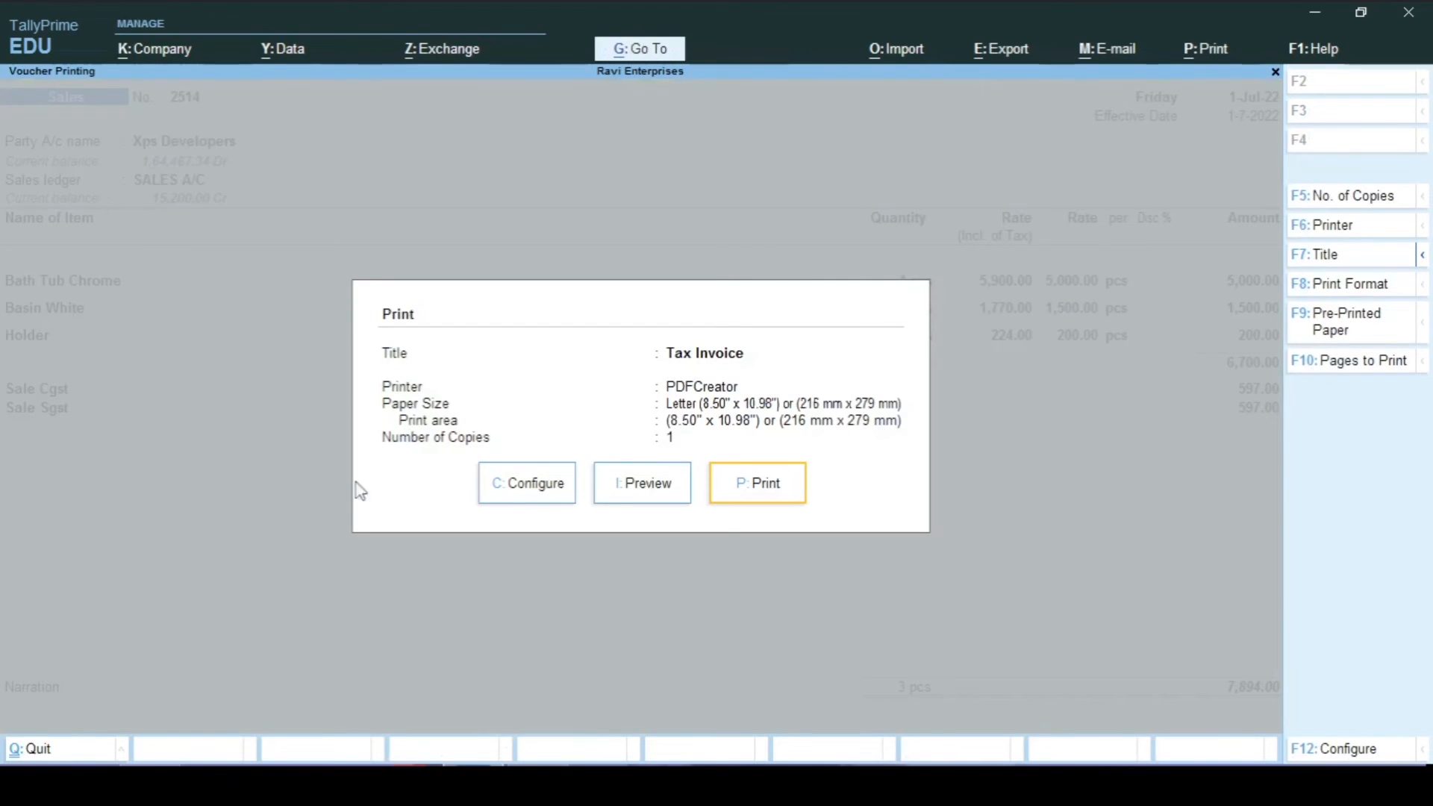
pyautogui.click(535, 490)
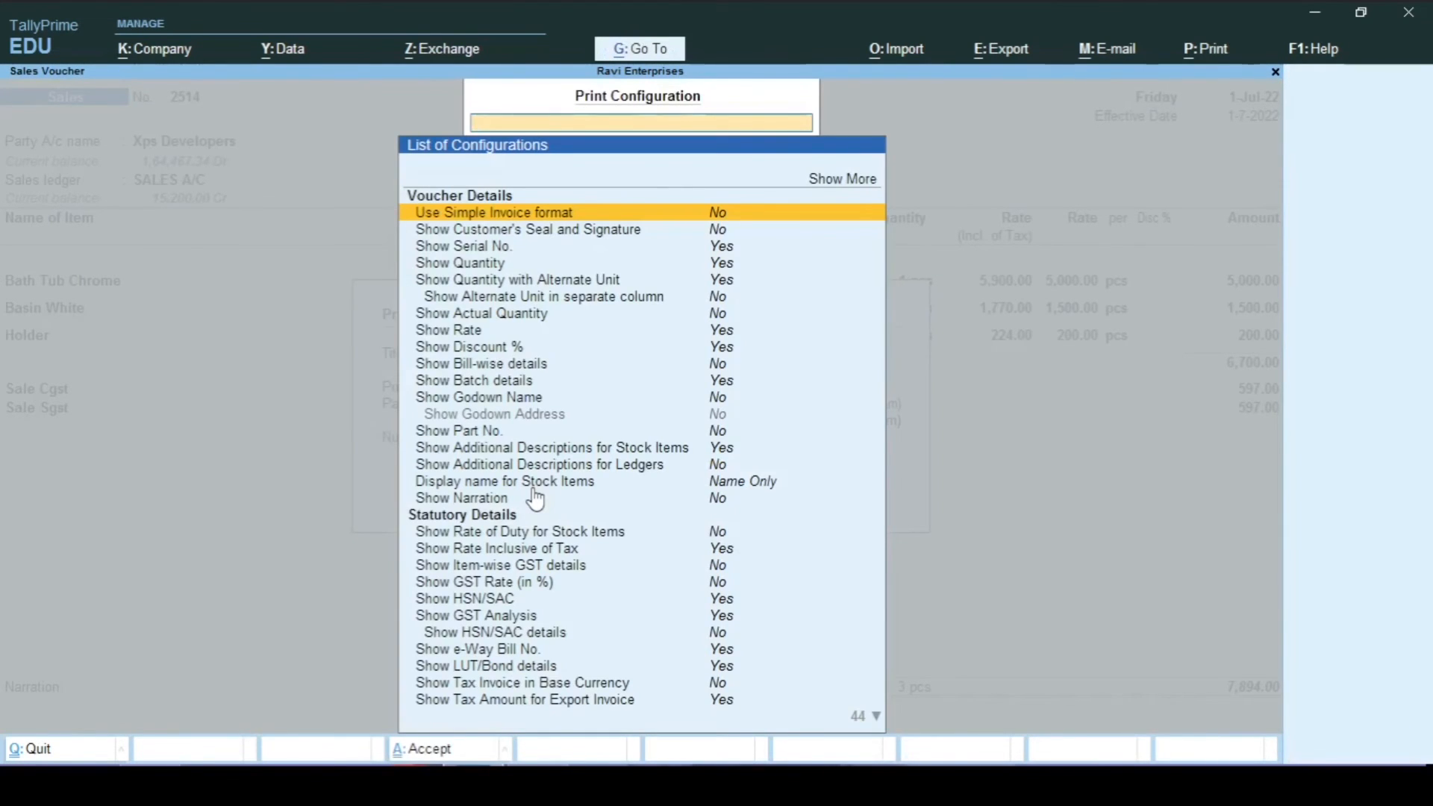
pyautogui.write('Gst')
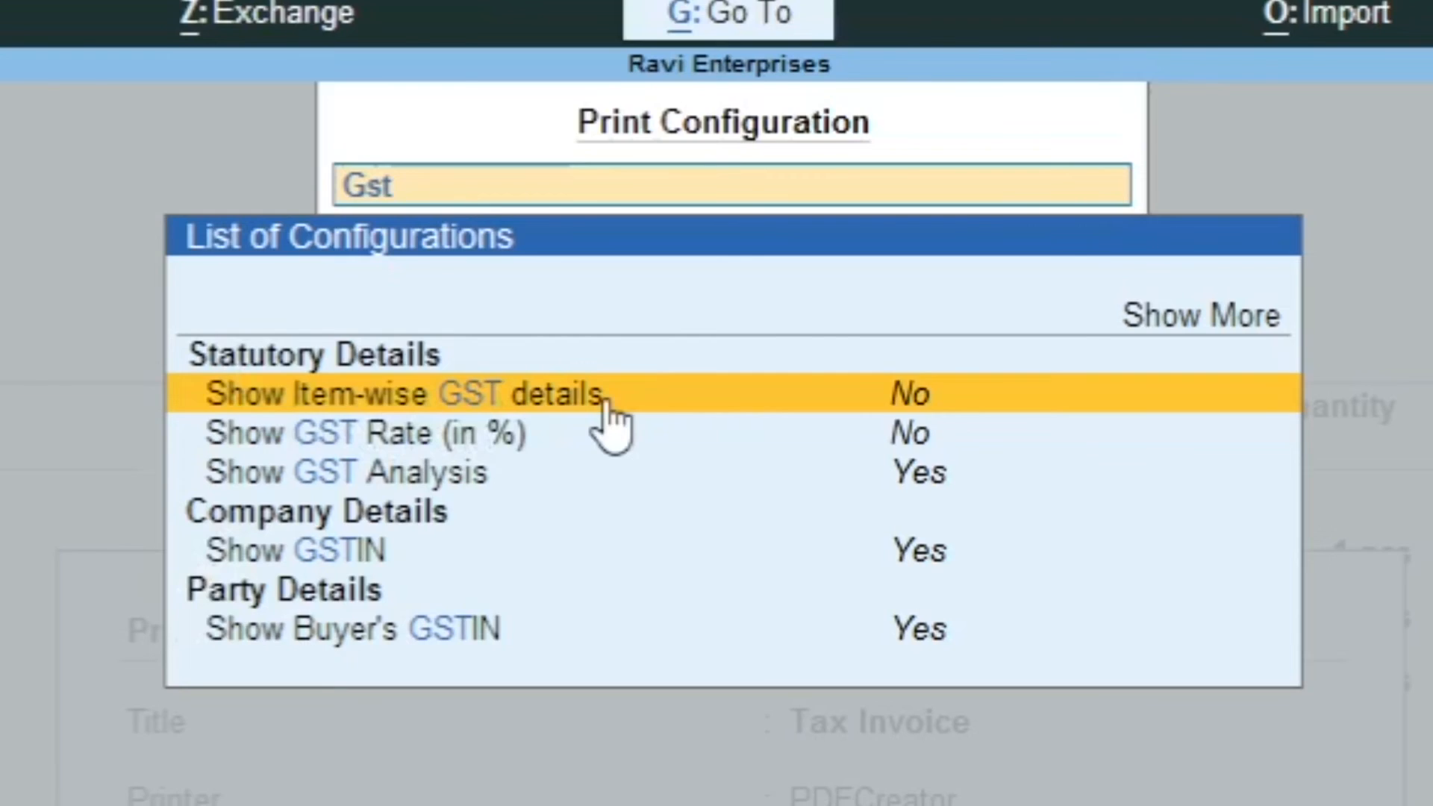
pyautogui.click(606, 407)
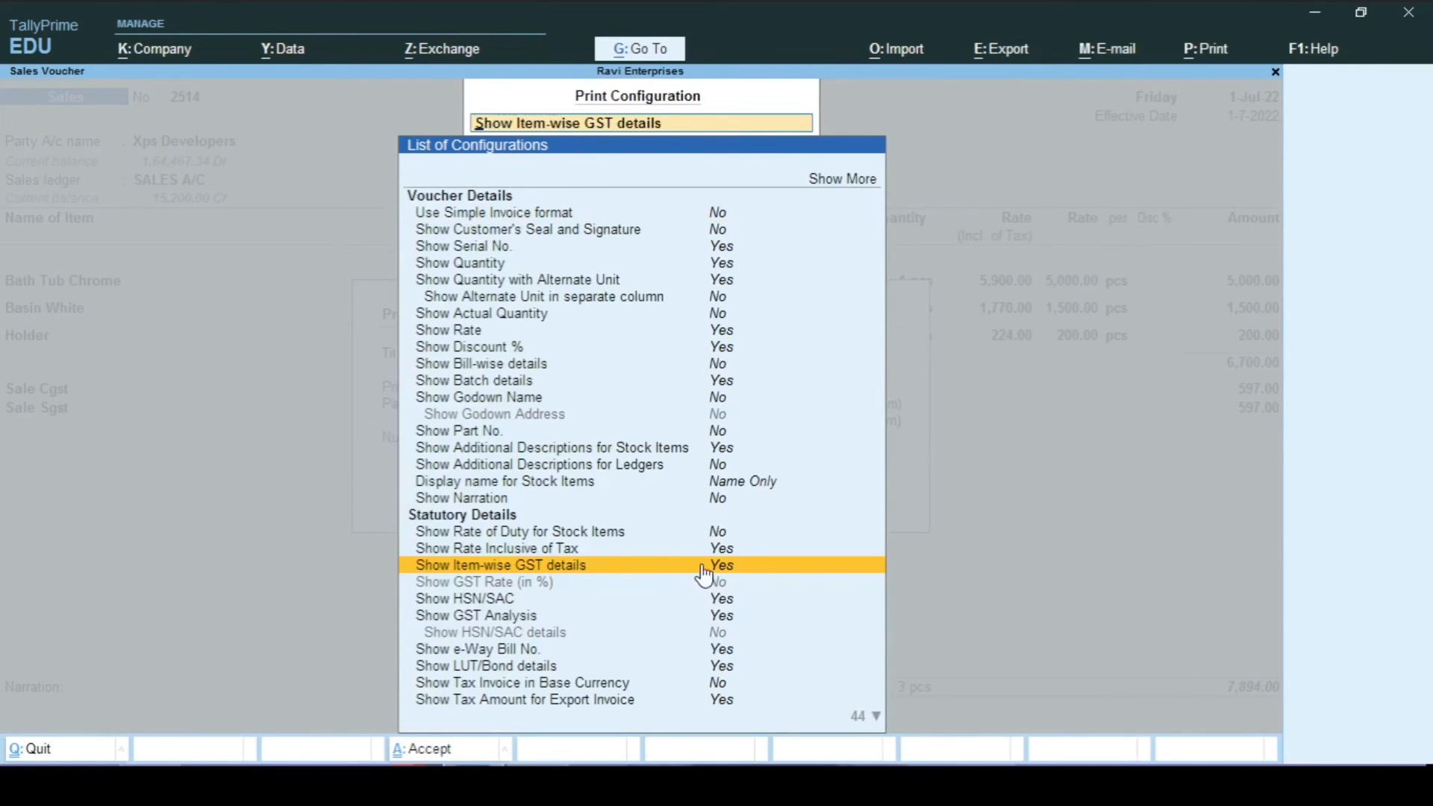
pyautogui.hotkey('ctrl', 'a')
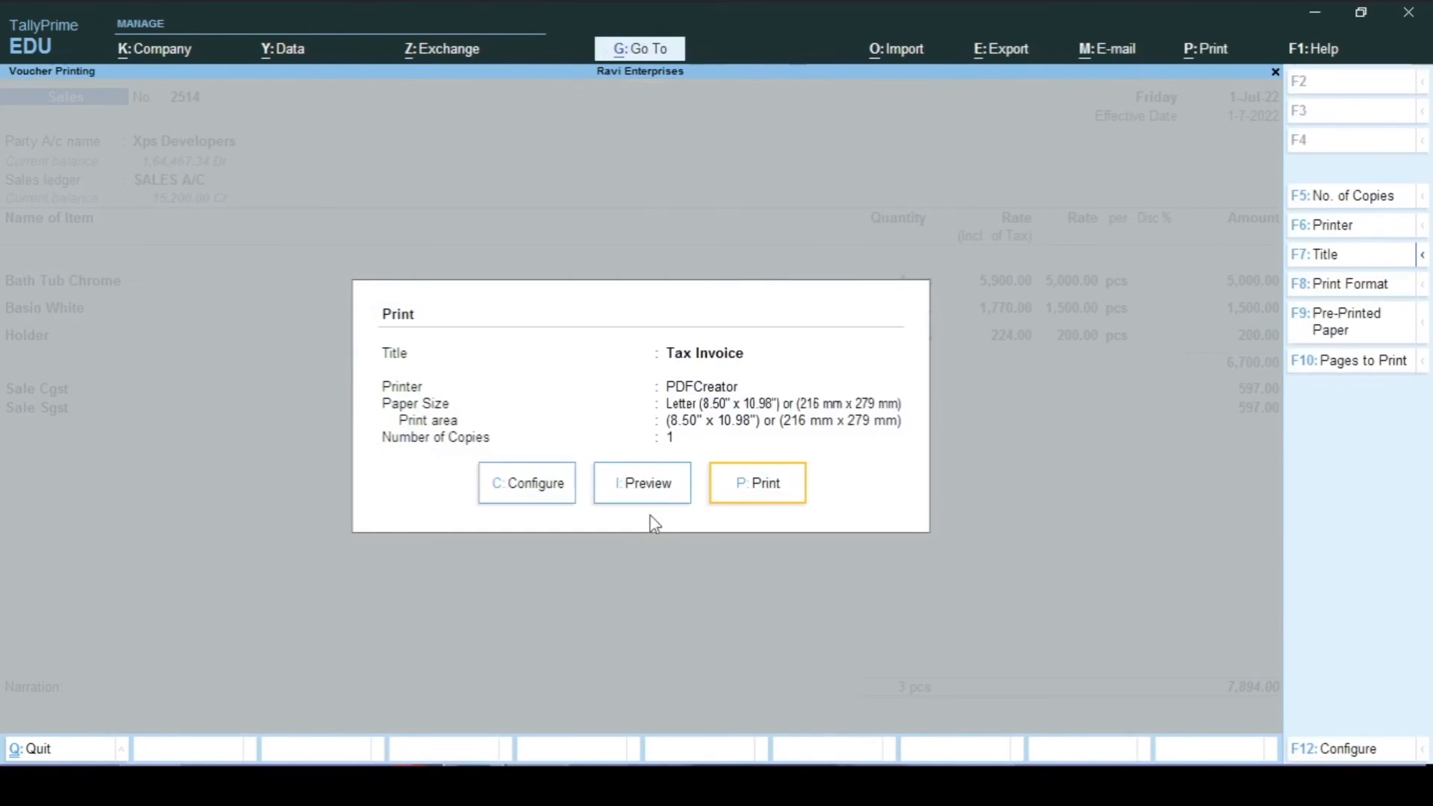
pyautogui.click(636, 494)
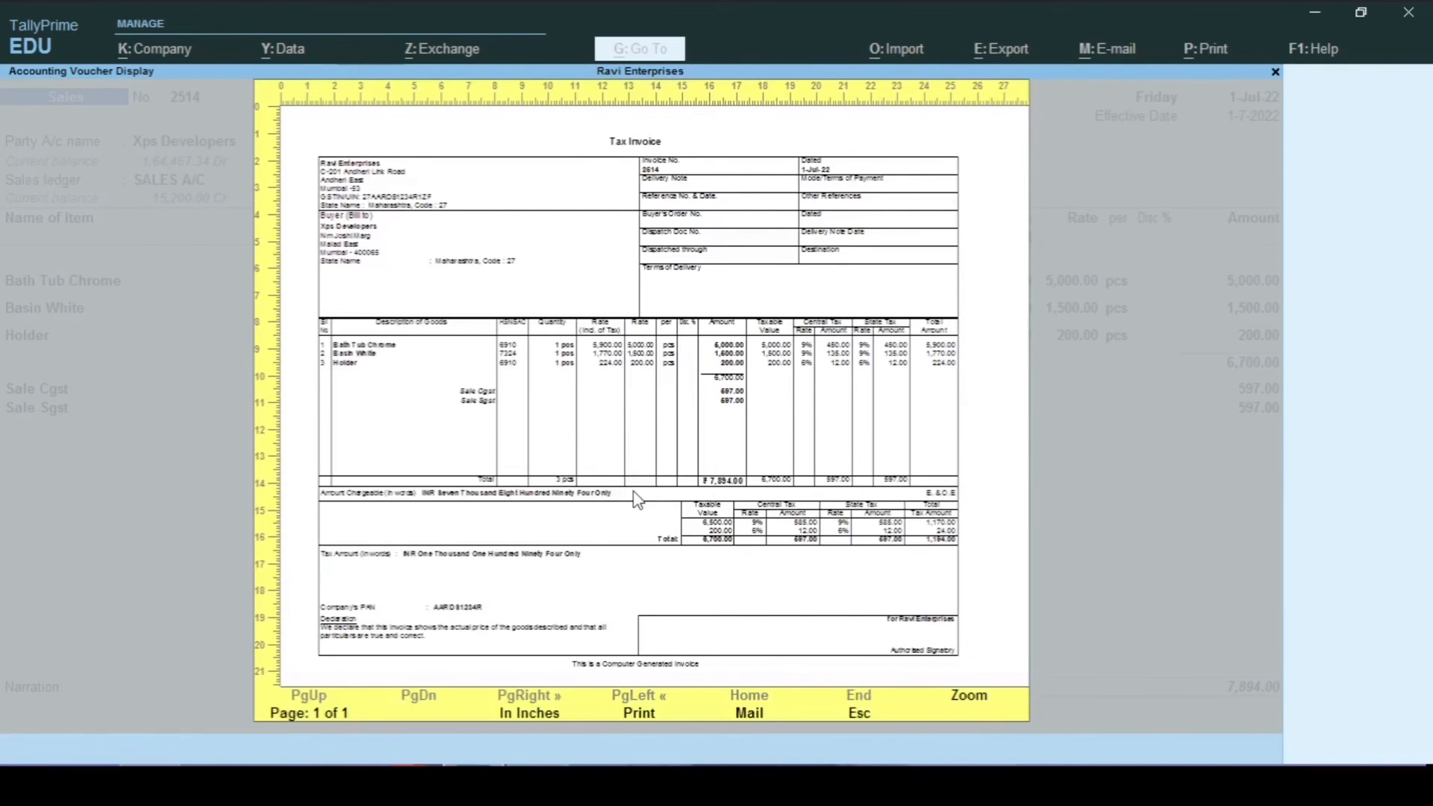
pyautogui.click(637, 498)
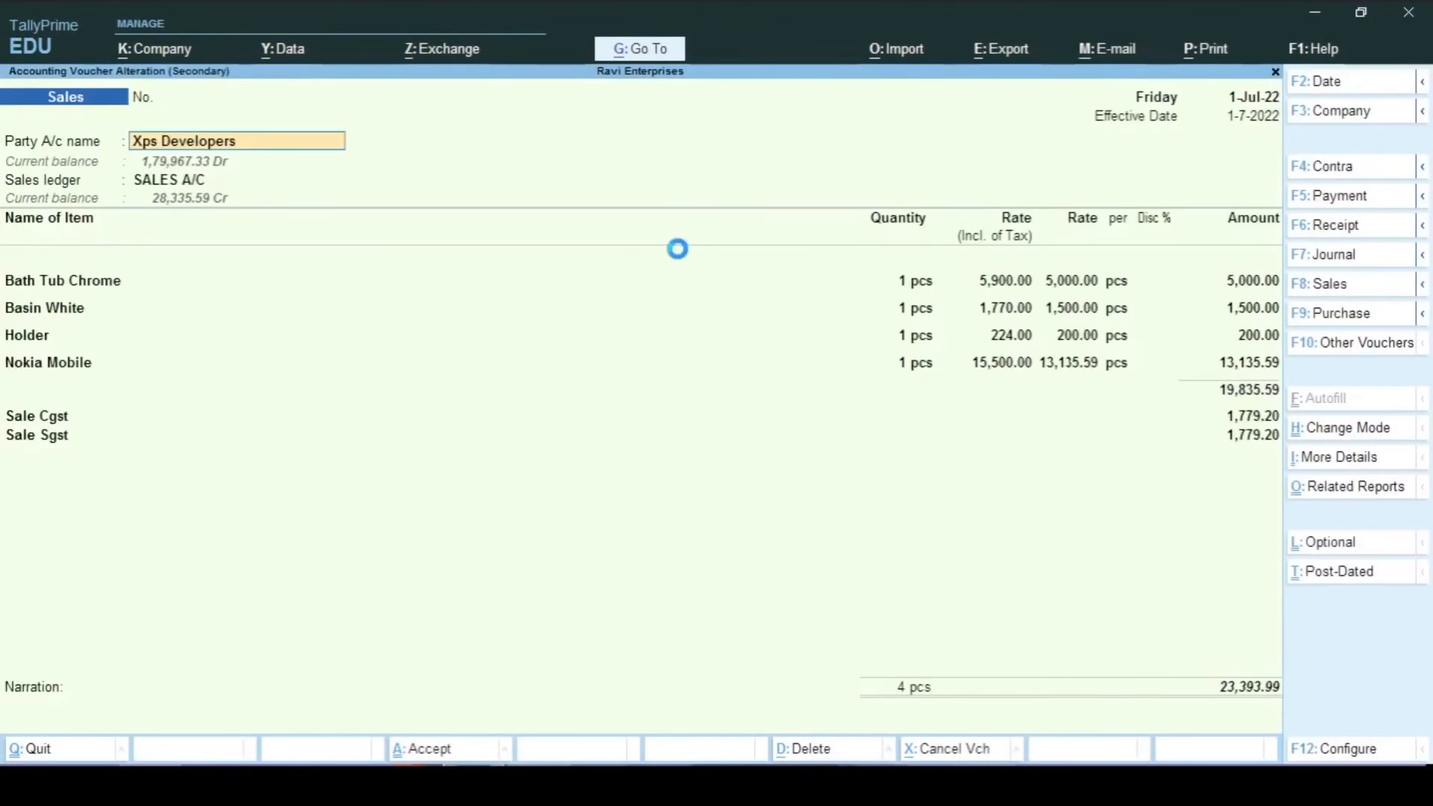
# - Dismiss the dispatch details and quit the Xps Developers sales voucher
pyautogui.press('Return')
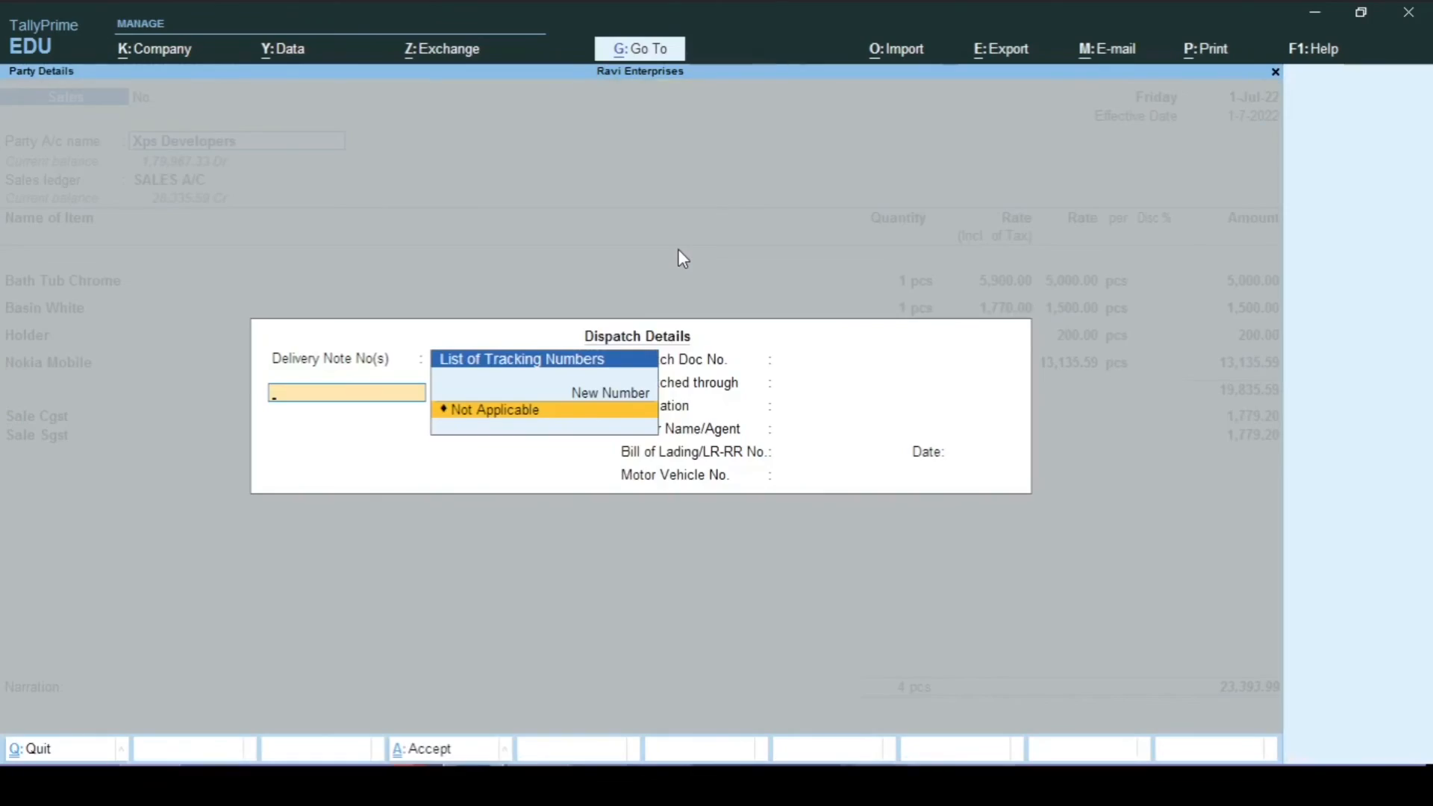
pyautogui.press('Escape')
pyautogui.press('BackSpace')
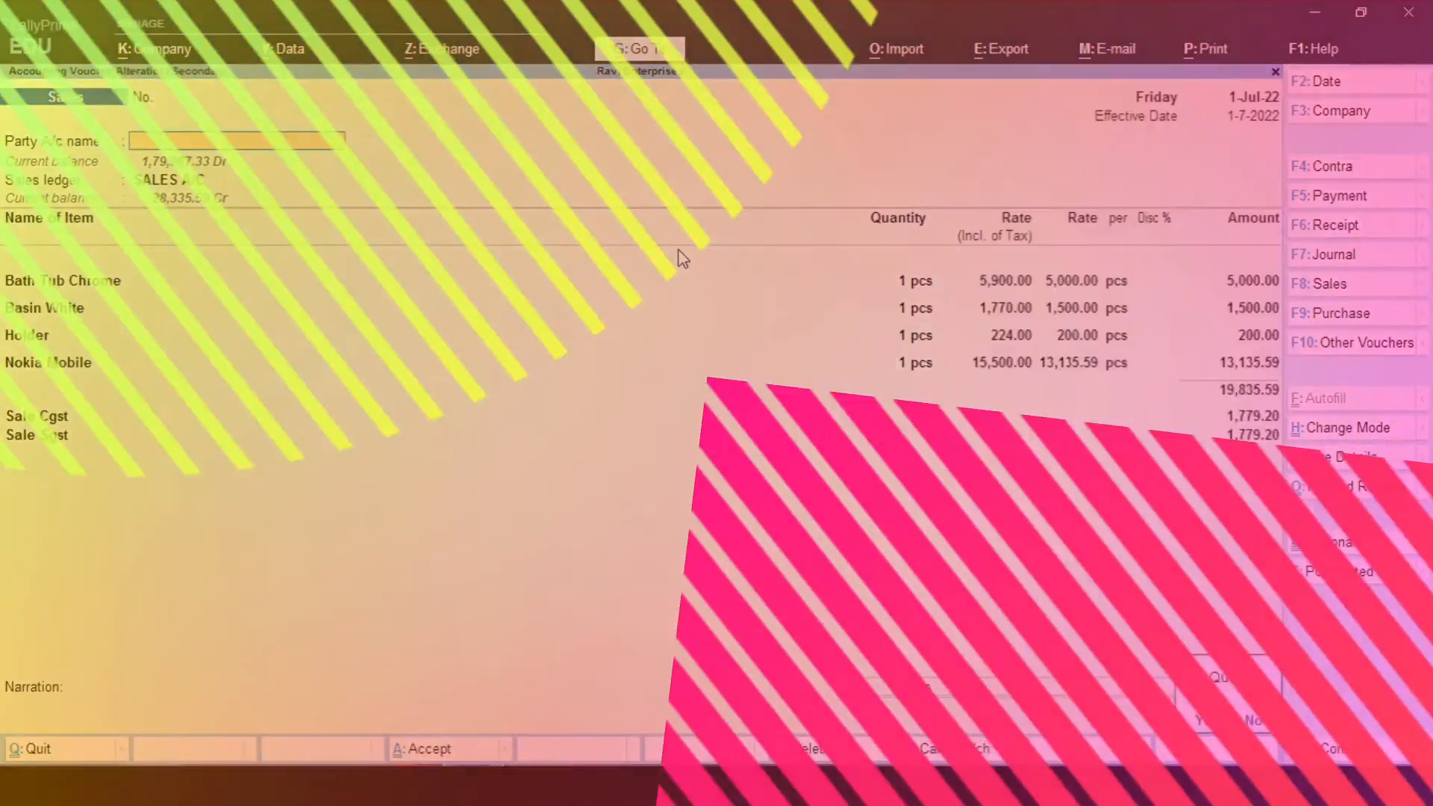